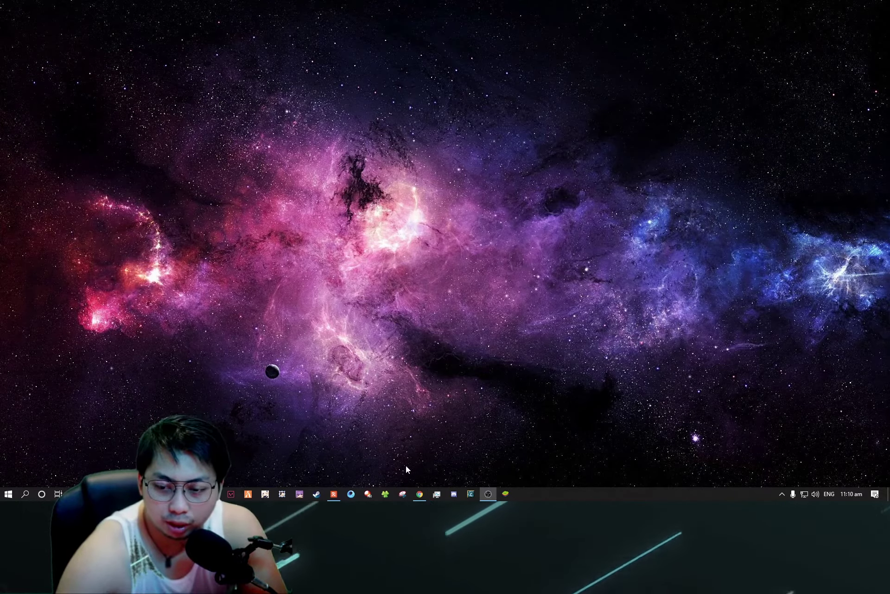
- Go to the Vysor site in Chrome and start downloading the Windows installer, Vysor-win-3.1.4.exe
left_click(420, 493)
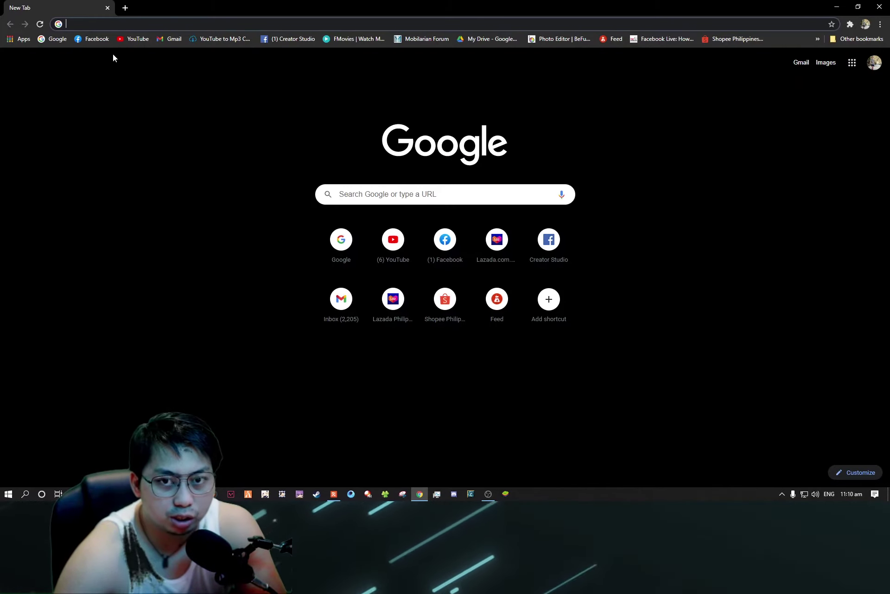
left_click(107, 28)
type("VC")
key("BackSpace")
key("BackSpace")
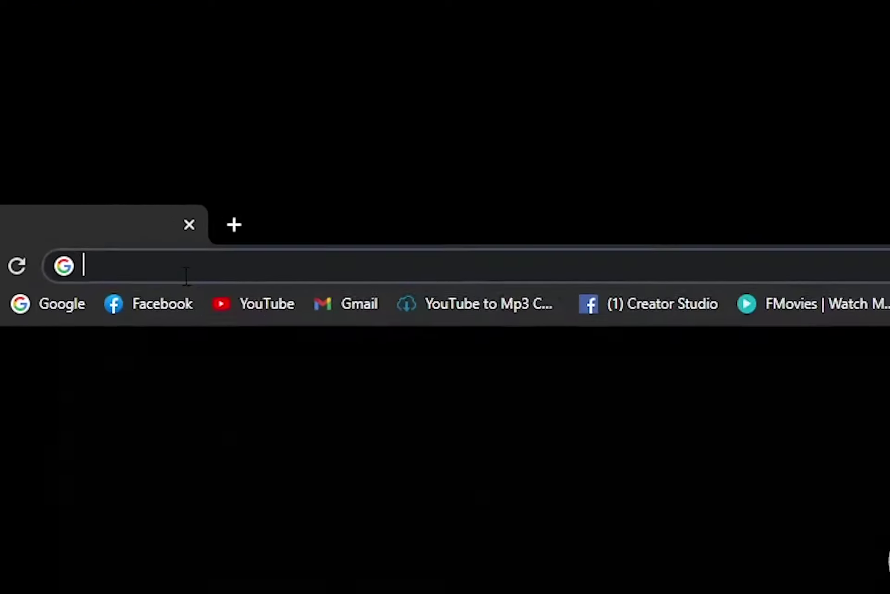
type("Vysor")
key("Return")
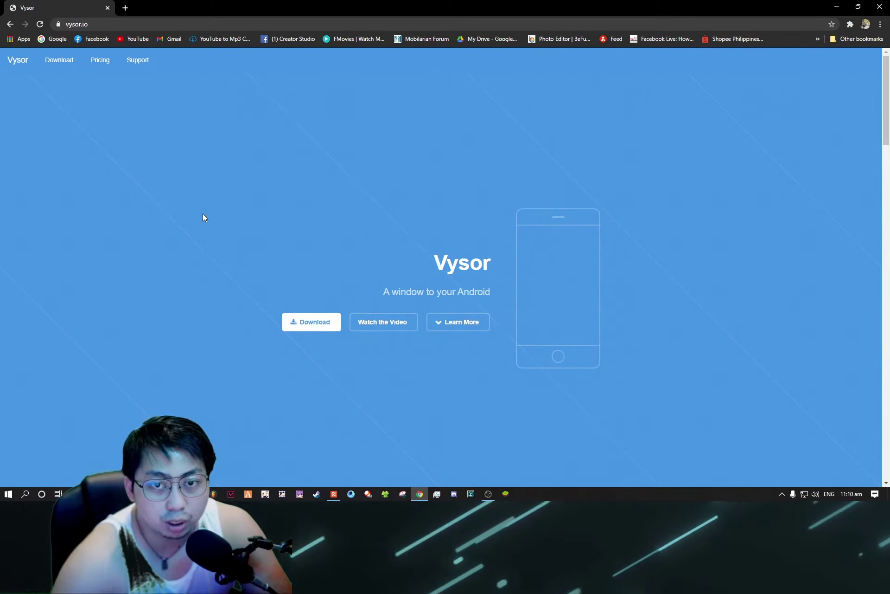
left_click(293, 330)
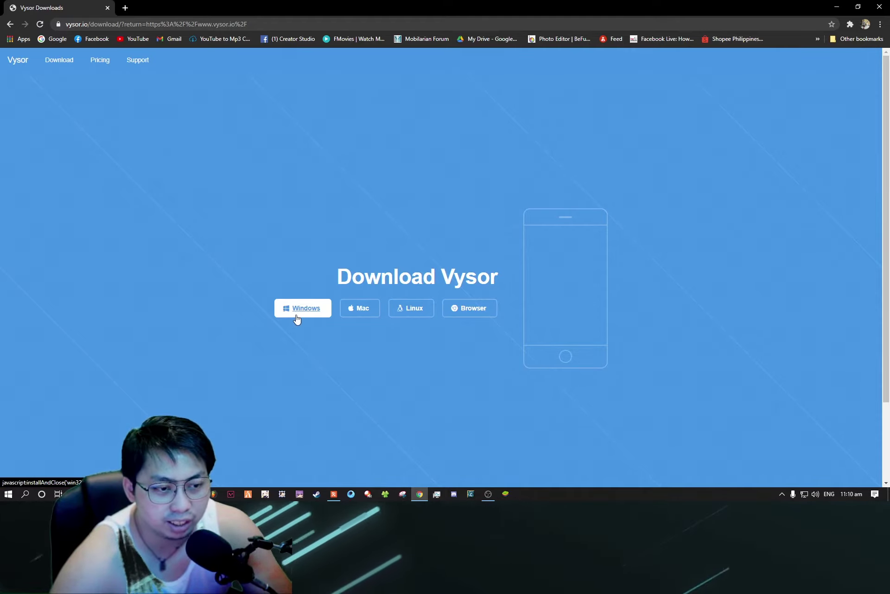
left_click(295, 316)
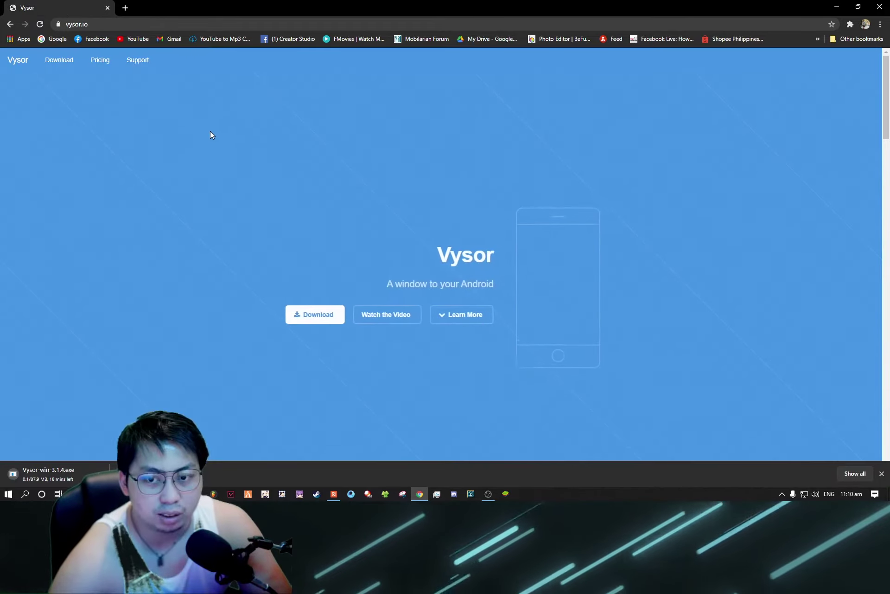
- Open chrome://downloads in a second tab via the Chrome menu, then return to the vysor.io tab
left_click(104, 470)
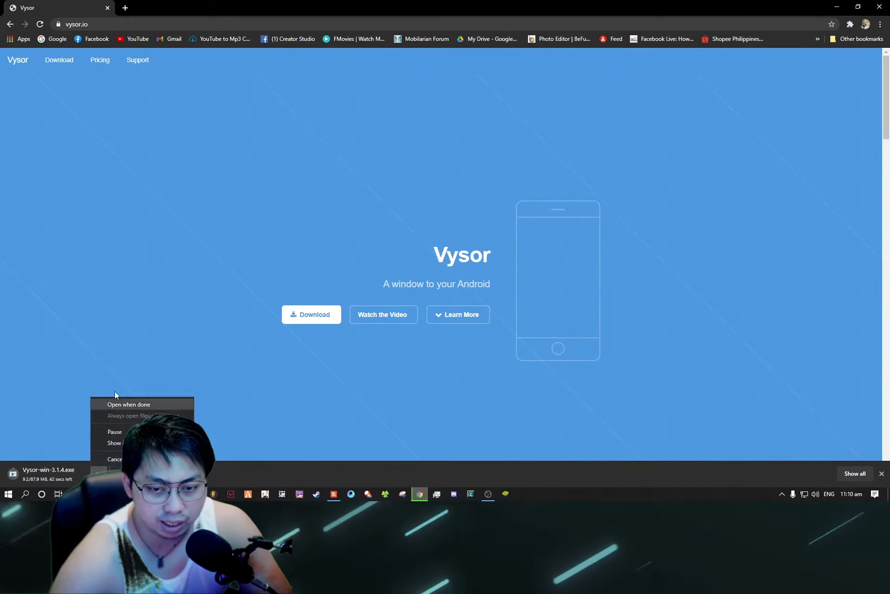
left_click(116, 403)
left_click(311, 314)
left_click(817, 39)
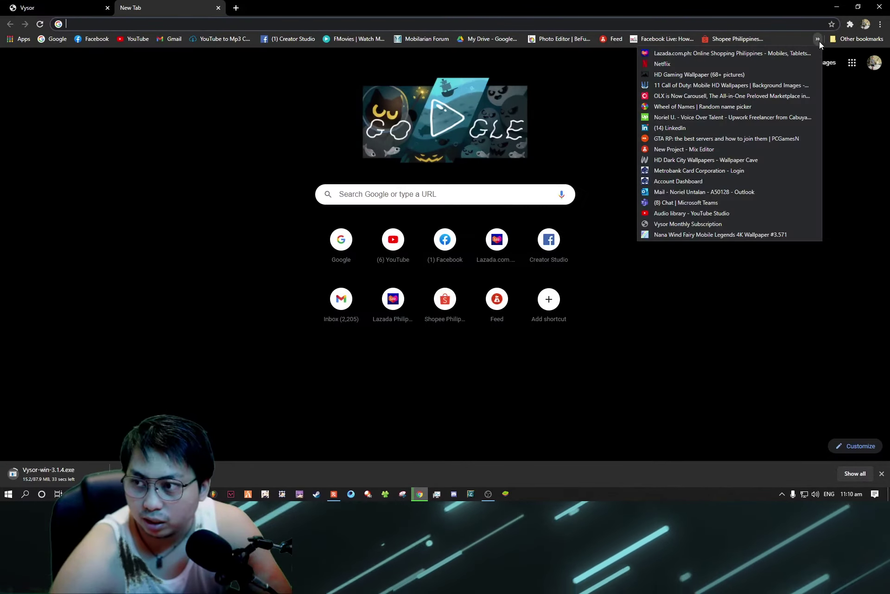
mouse_move(838, 40)
left_click(881, 25)
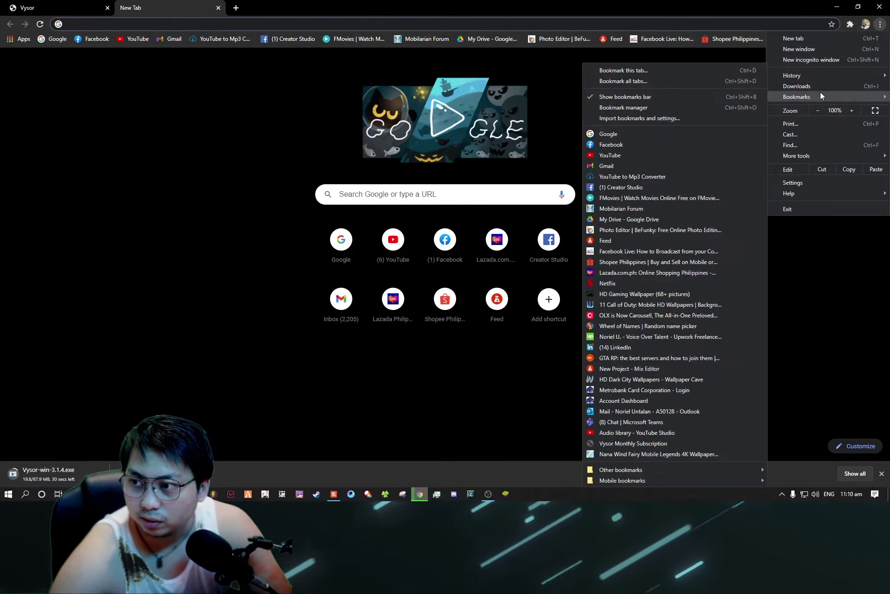
left_click(818, 87)
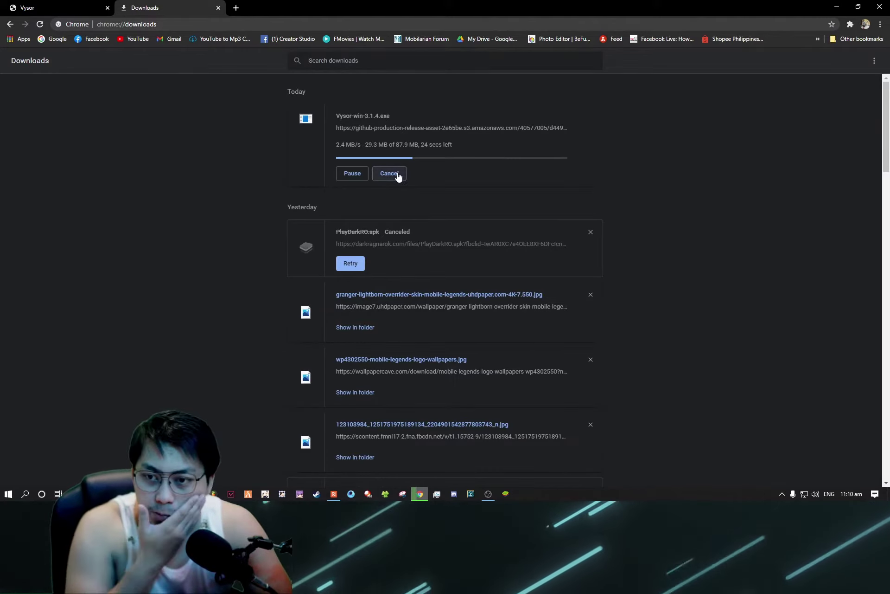
left_click(56, 8)
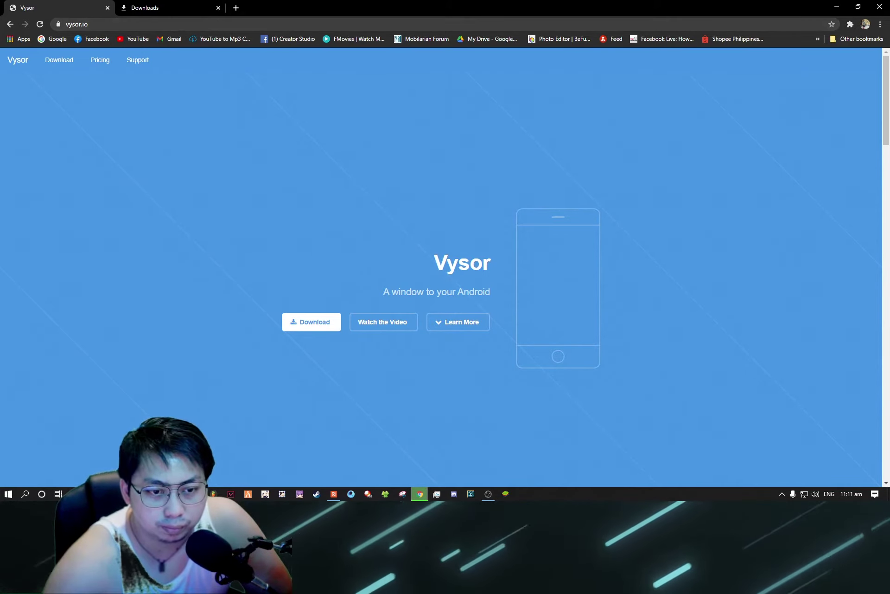
key("ctrl+Tab")
- Run Vysor-win-3.1.4 from the Downloads folder as administrator, then minimize File Explorer
left_click(238, 232)
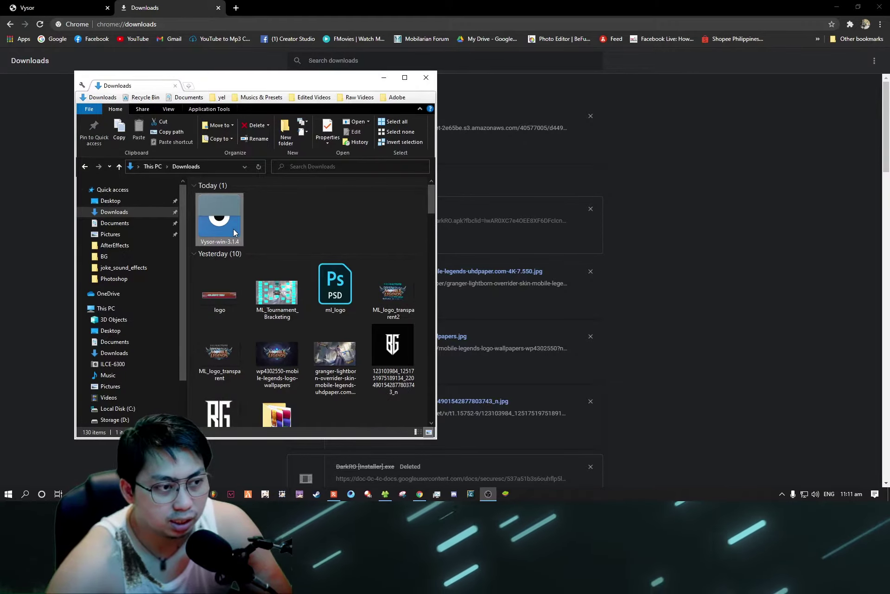
right_click(234, 232)
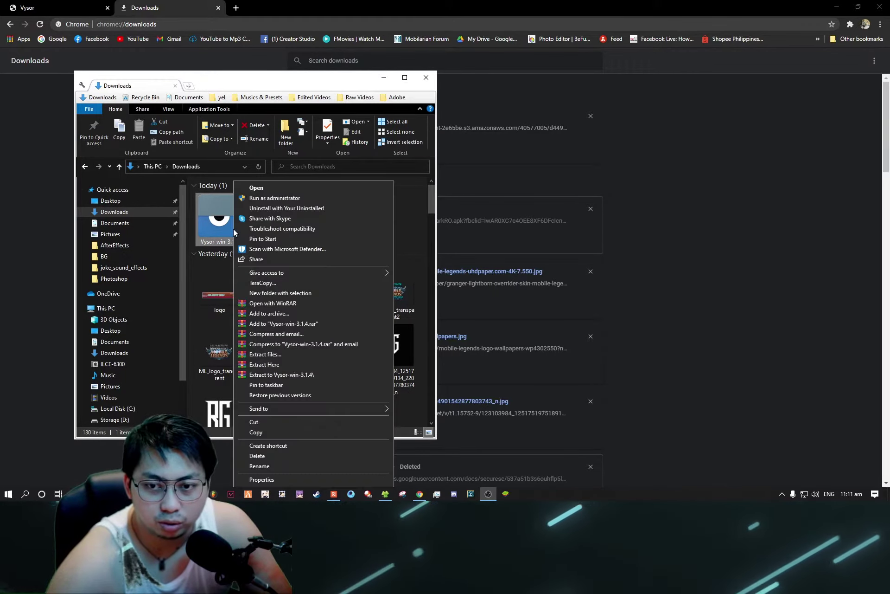
left_click(257, 198)
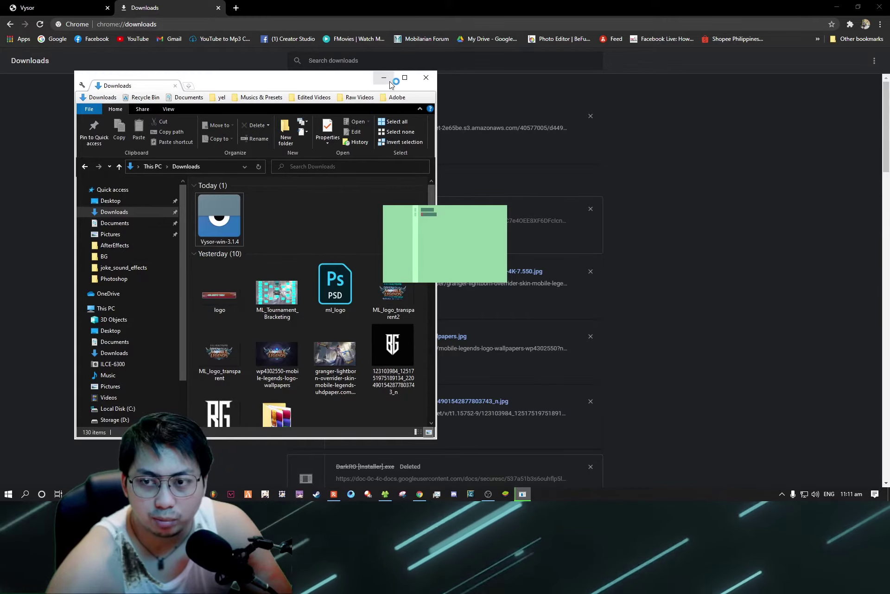
left_click(409, 68)
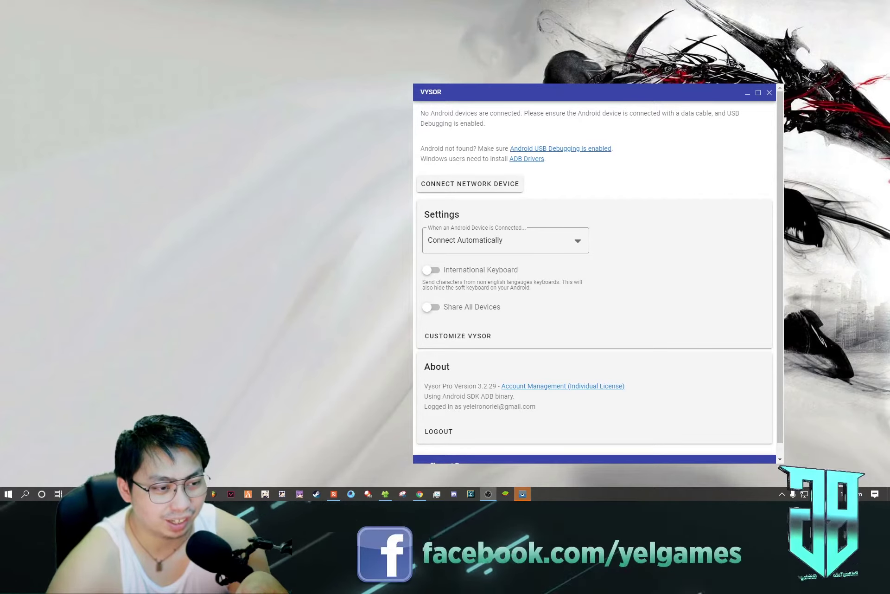
- Restore the Vysor Pro window and shift it left so the phone's home-screen mirror appears beside it
double_click(569, 95)
double_click(199, 10)
left_click_drag(497, 93, 283, 50)
scroll(304, 232, "down", 1)
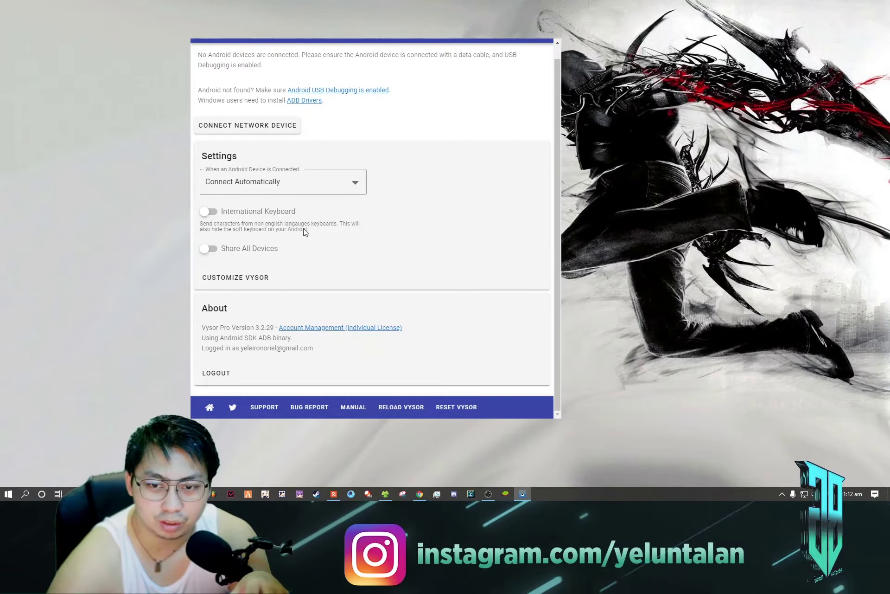
scroll(286, 279, "up", 1)
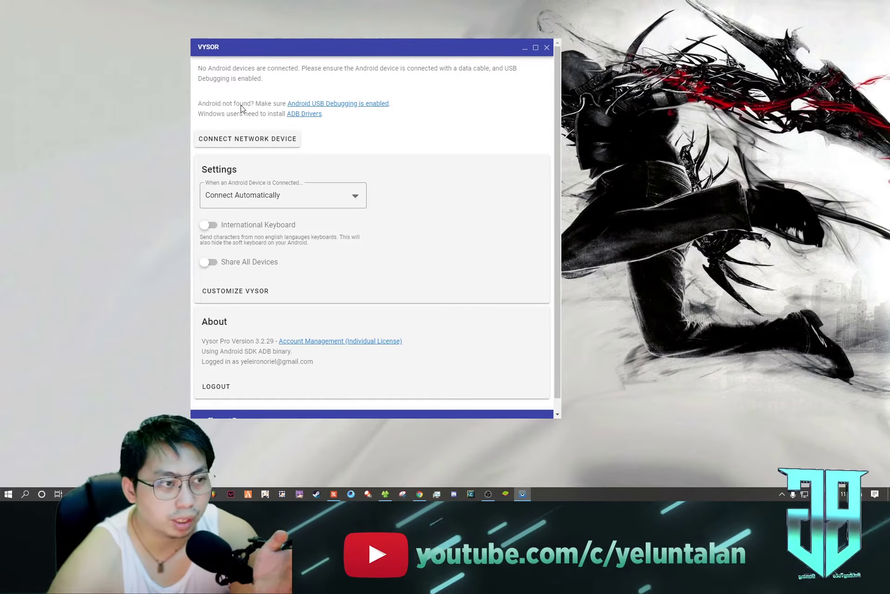
double_click(267, 51)
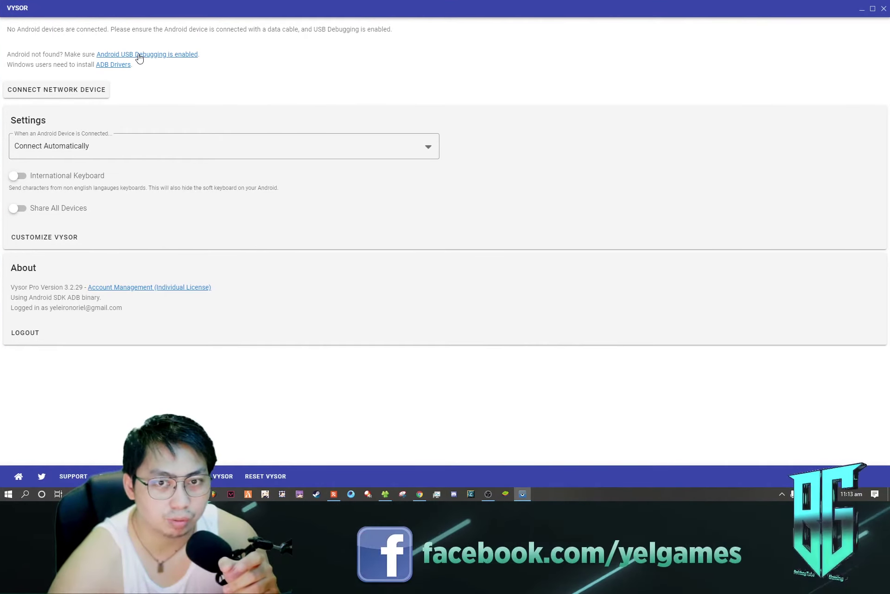
double_click(154, 5)
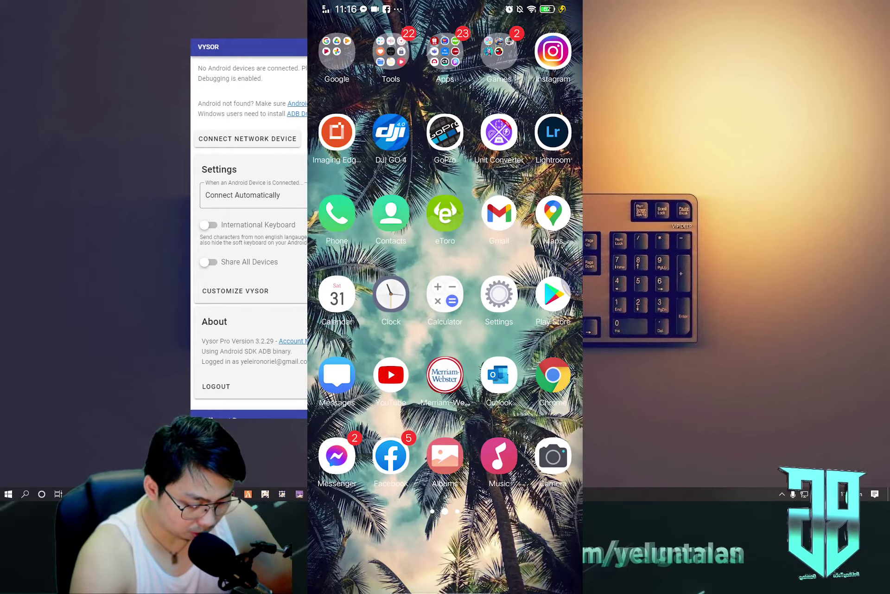
- In phone Settings, go to System management > About phone and tap Software version to unlock developer mode
left_click(499, 294)
scroll(491, 349, "down", 10)
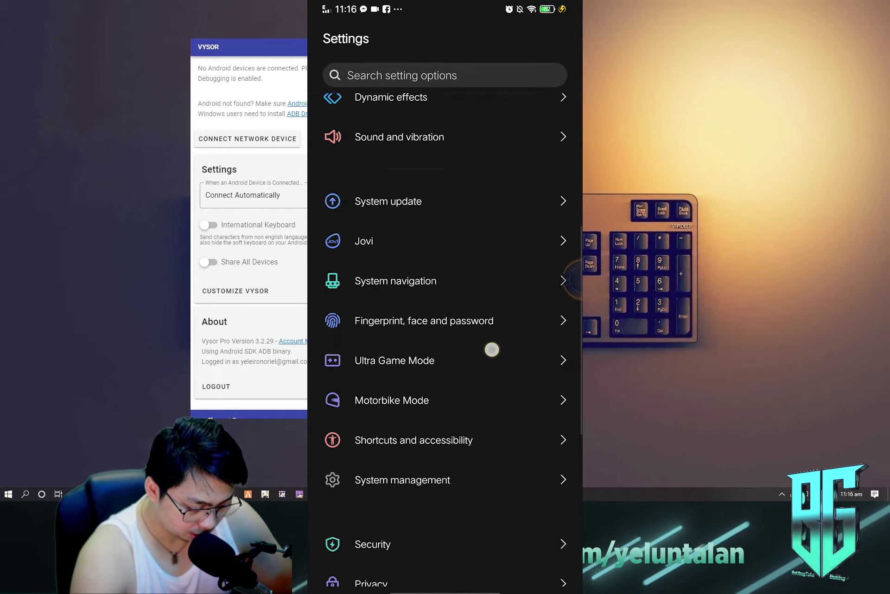
left_click(508, 147)
left_click(352, 95)
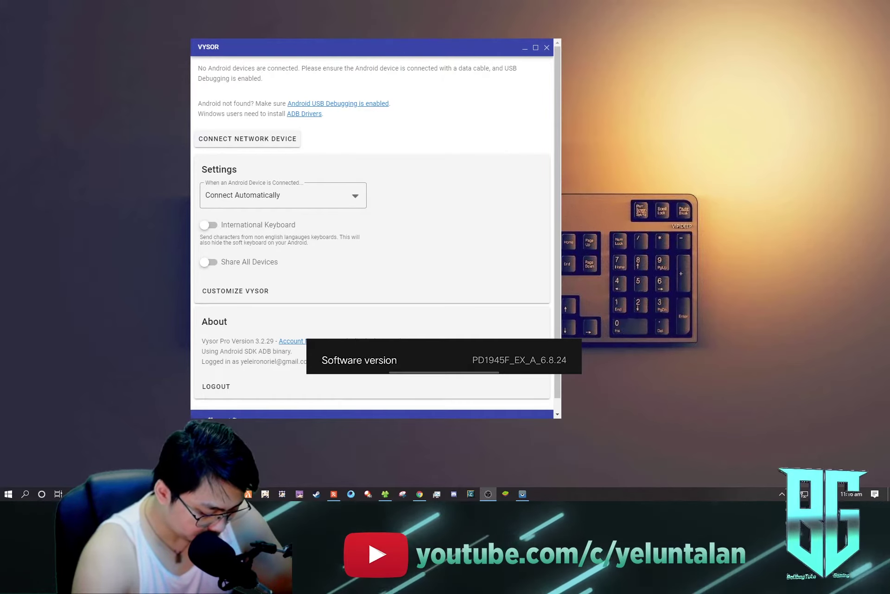
left_click(502, 354)
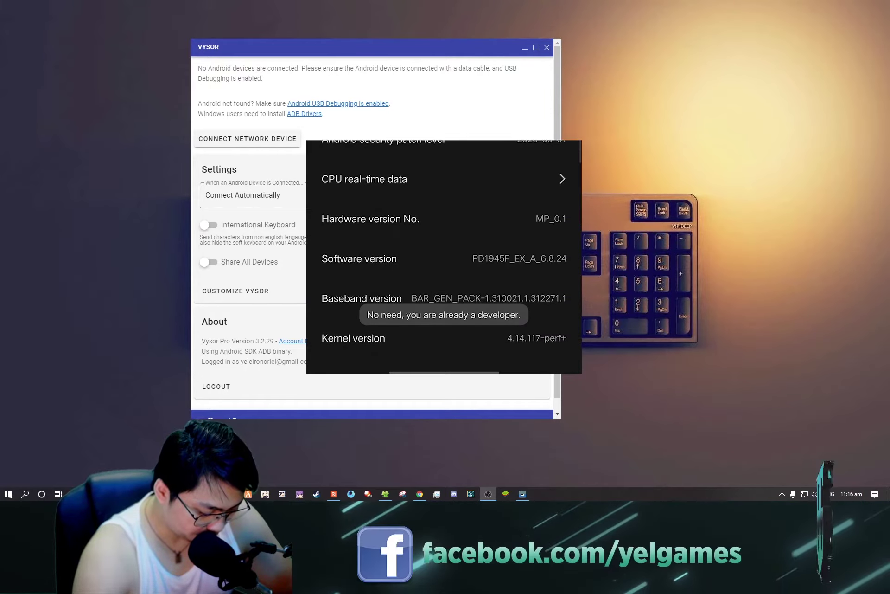
- Open Developer options and turn on development settings and USB debugging
scroll(570, 58, "down", 5)
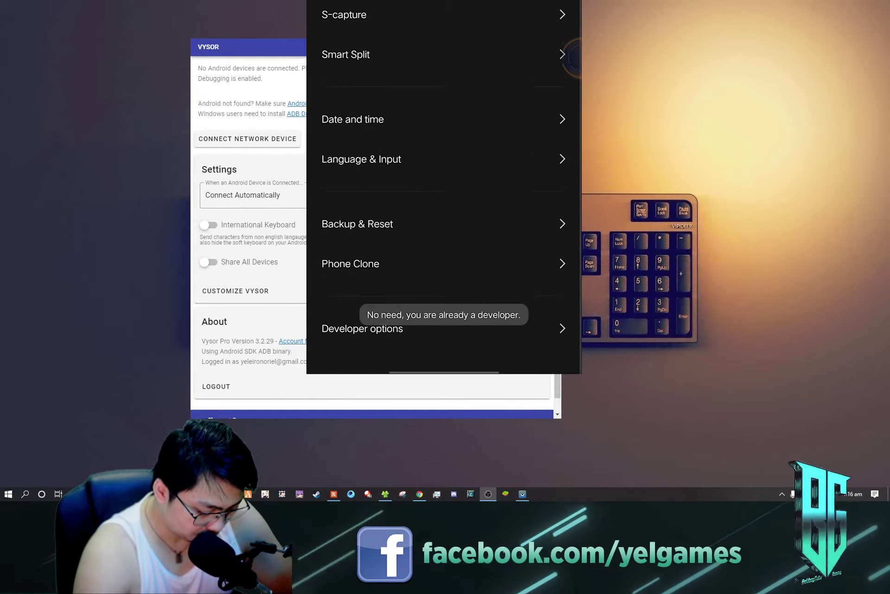
left_click(542, 342)
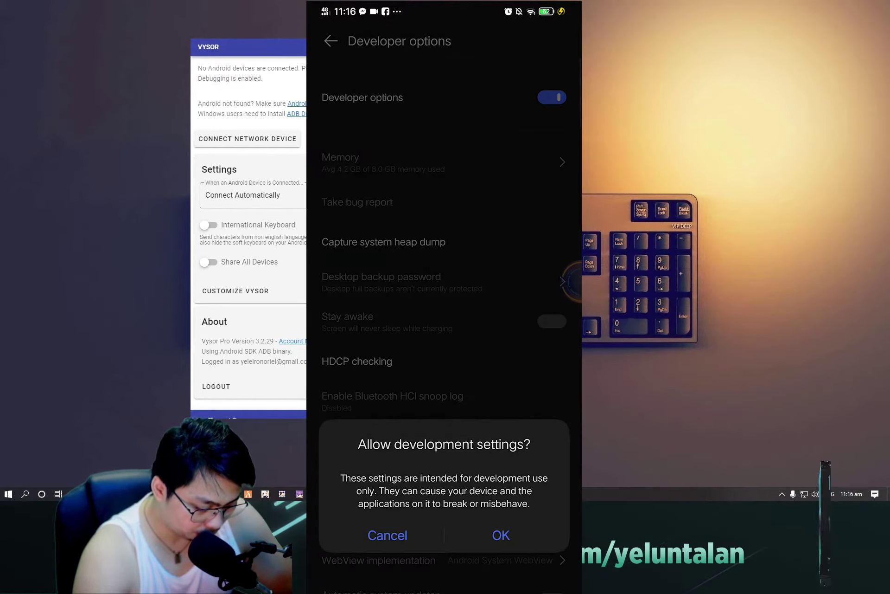
left_click(515, 532)
scroll(571, 280, "down", 15)
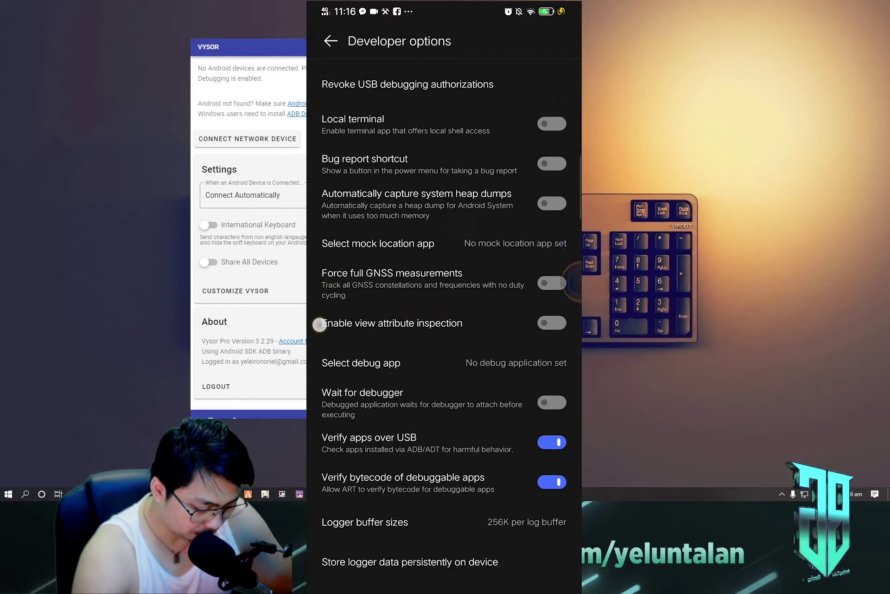
scroll(570, 280, "down", 3)
scroll(570, 281, "up", 15)
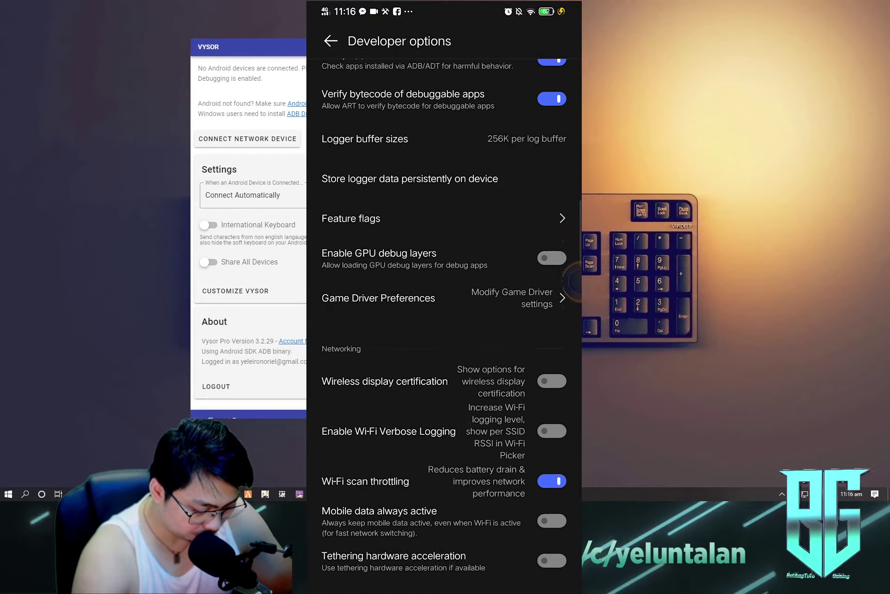
scroll(353, 458, "up", 5)
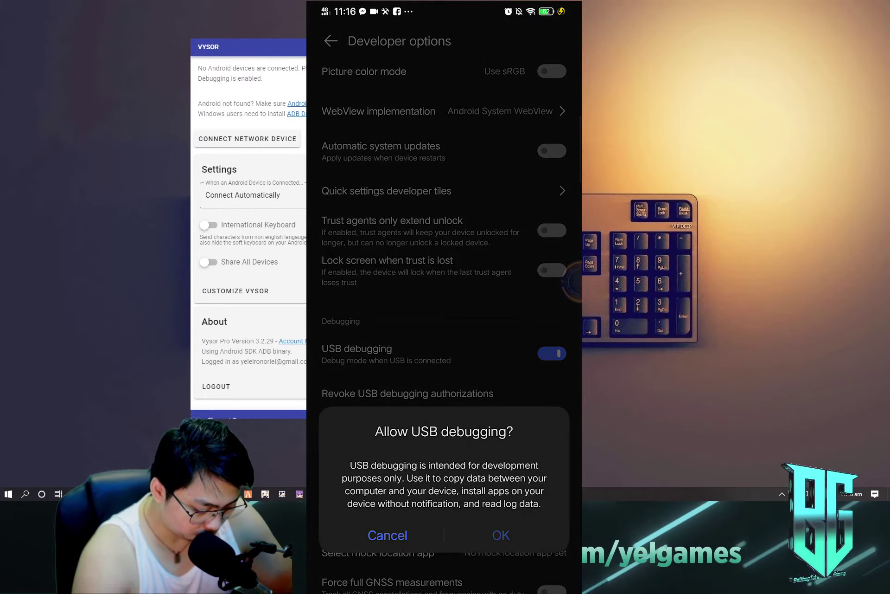
scroll(525, 481, "up", 5)
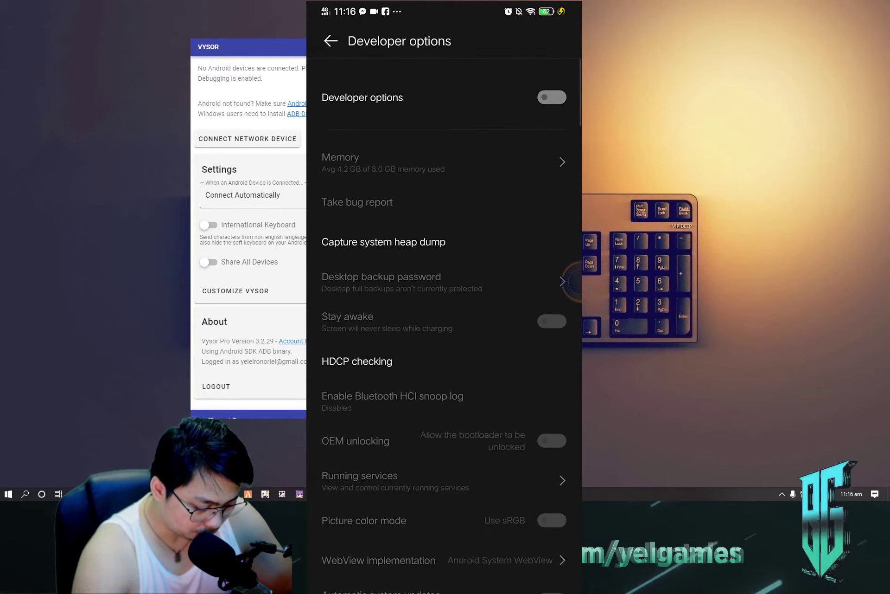
scroll(358, 449, "down", 10)
scroll(377, 425, "up", 3)
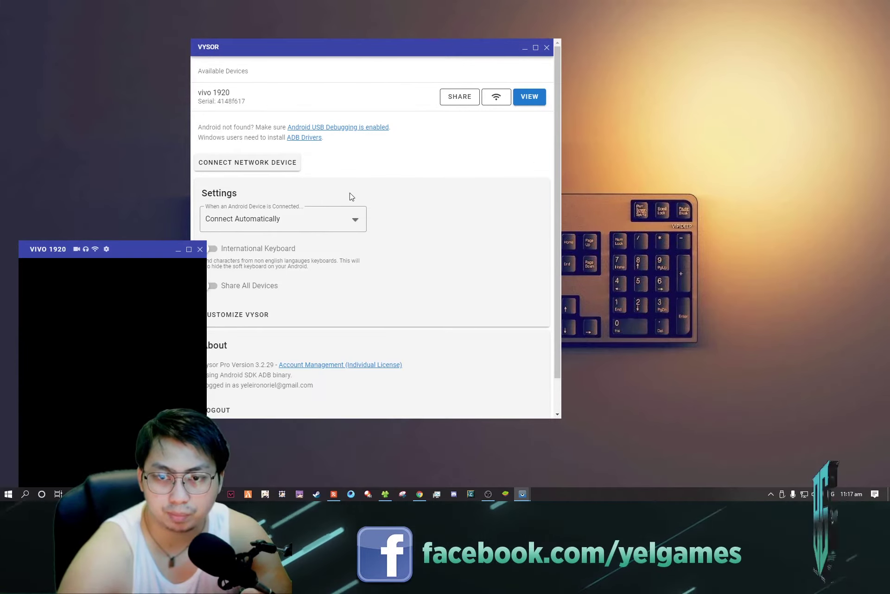
- Move the vivo 1920 mirror window to the right side and retry the disconnected mirroring
left_click_drag(124, 262, 696, 42)
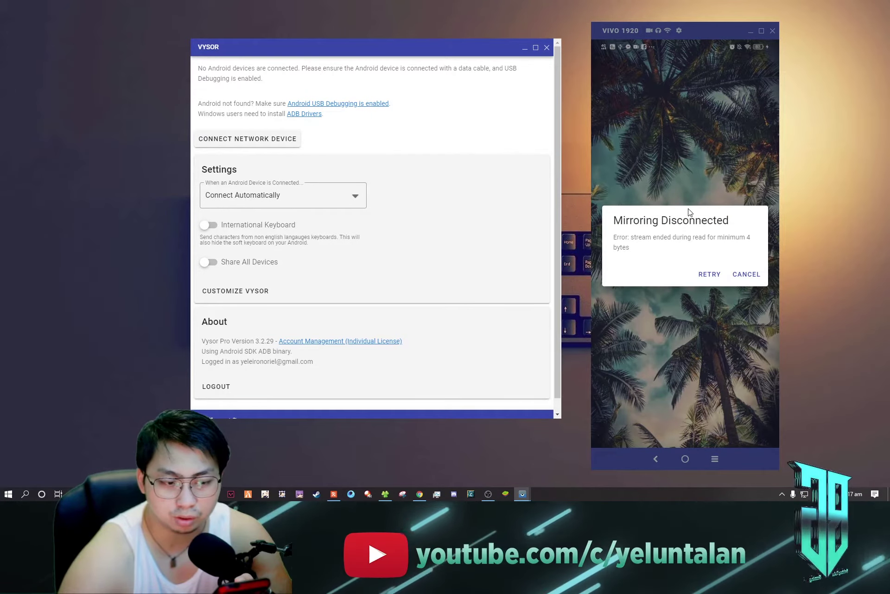
left_click(706, 278)
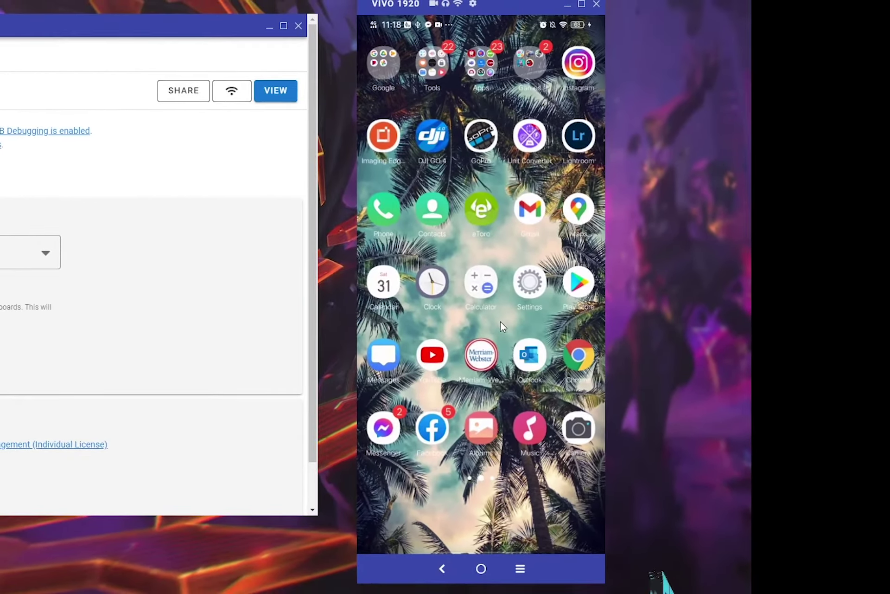
- Open the vivo 1920 window's Settings page and scroll down to the Image Quality options
left_click(474, 6)
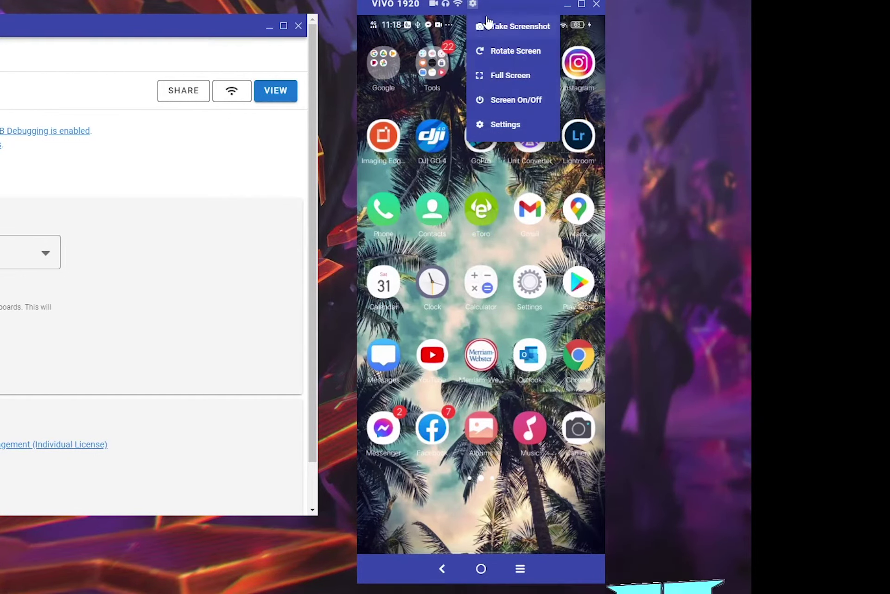
left_click(502, 124)
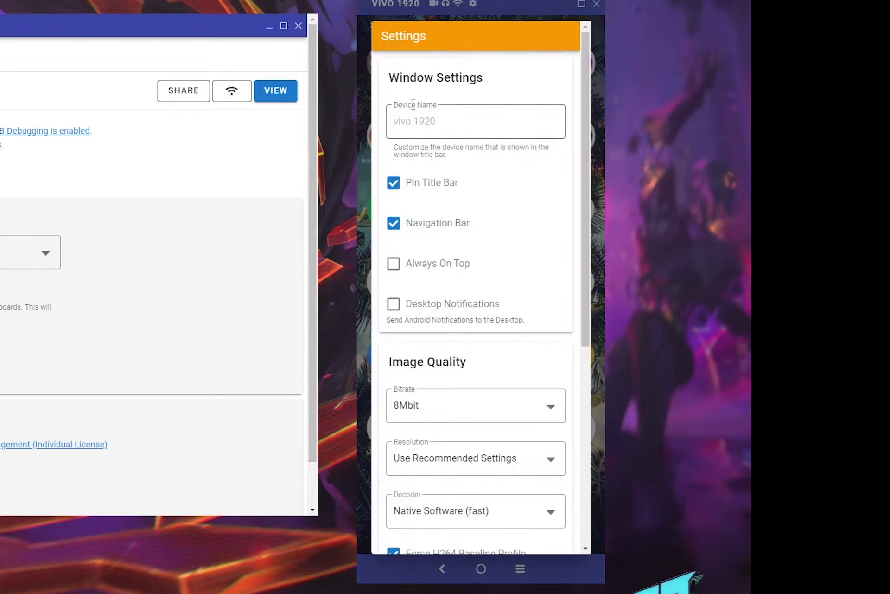
left_click(448, 119)
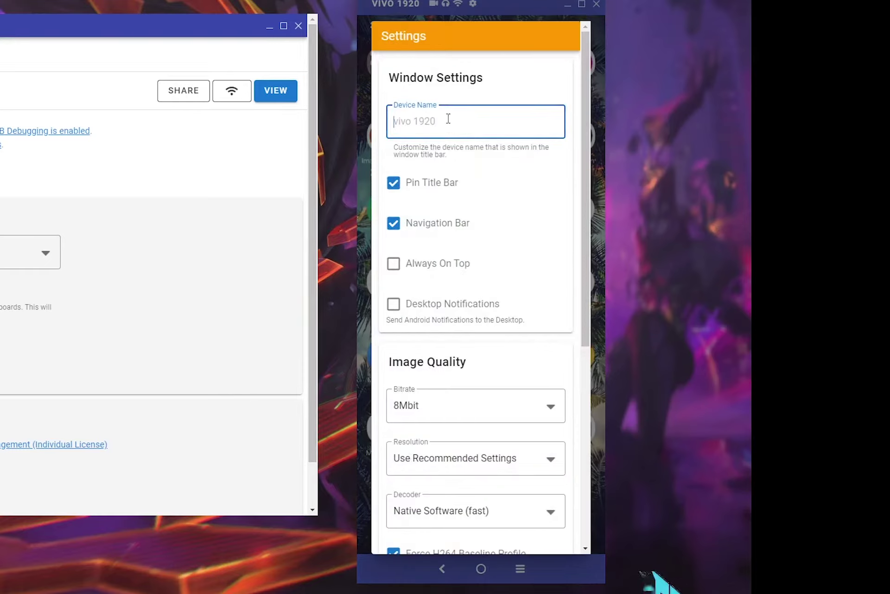
scroll(448, 128, "down", 3)
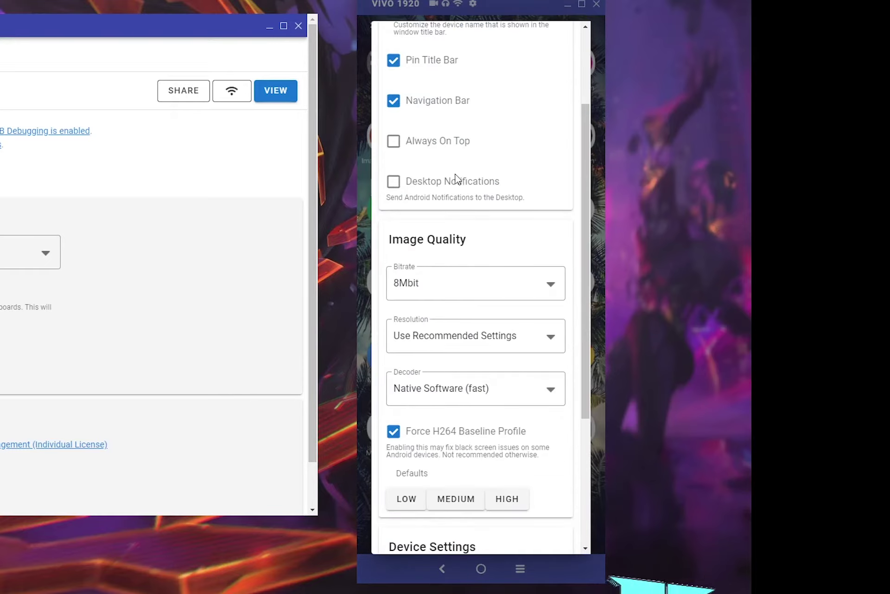
scroll(457, 200, "down", 2)
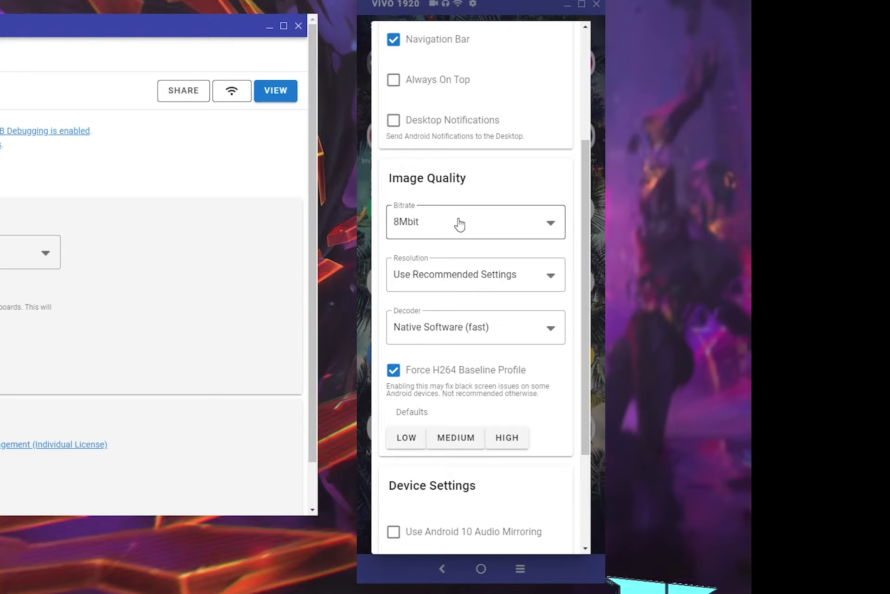
left_click(460, 224)
scroll(484, 274, "up", 4)
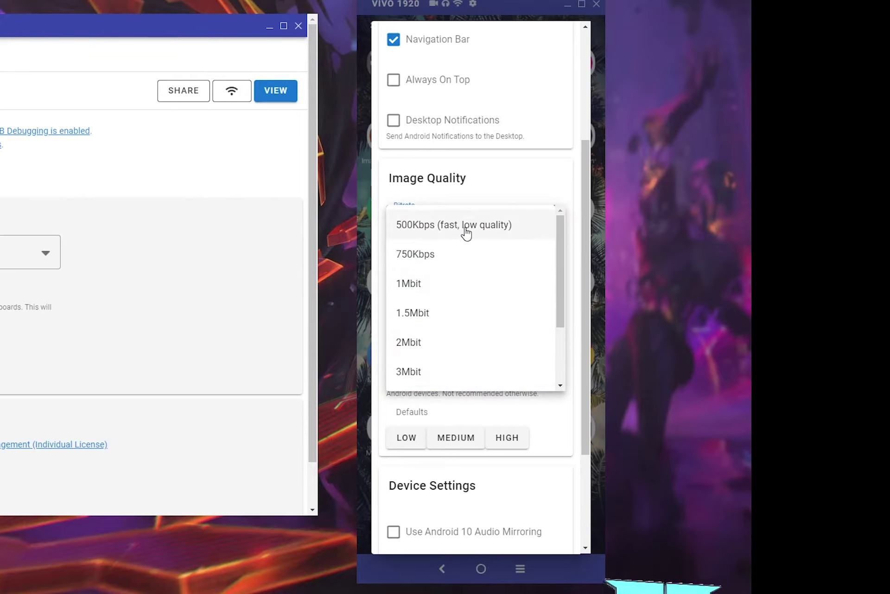
scroll(465, 234, "down", 3)
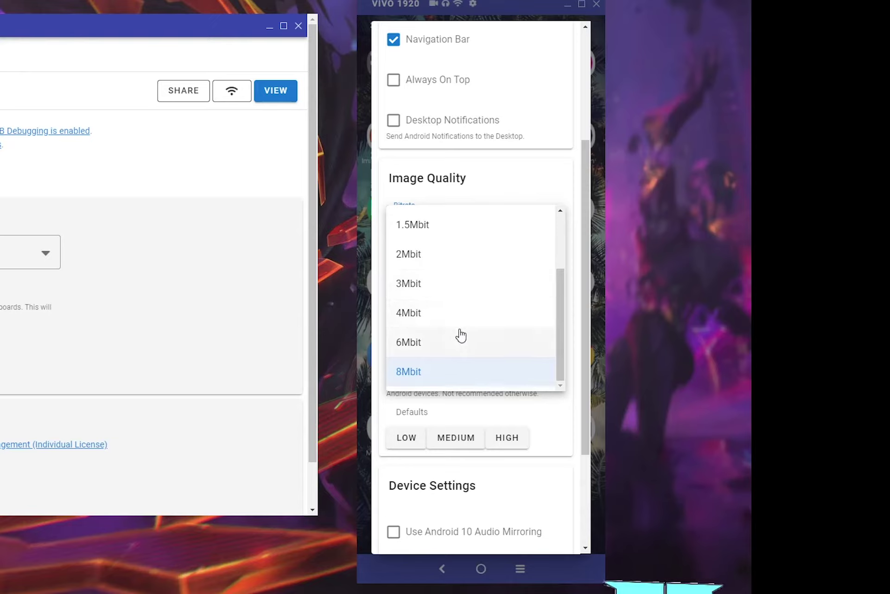
left_click(475, 156)
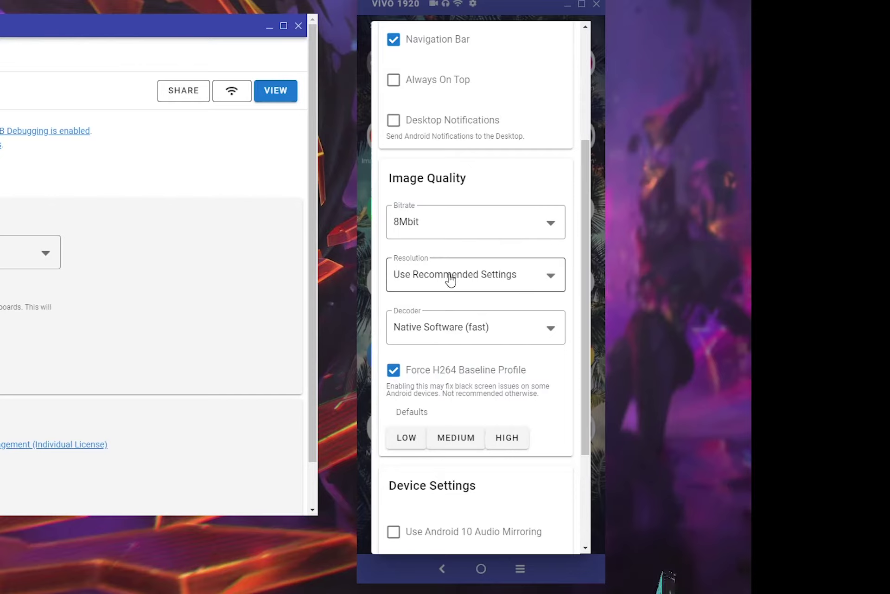
left_click(450, 279)
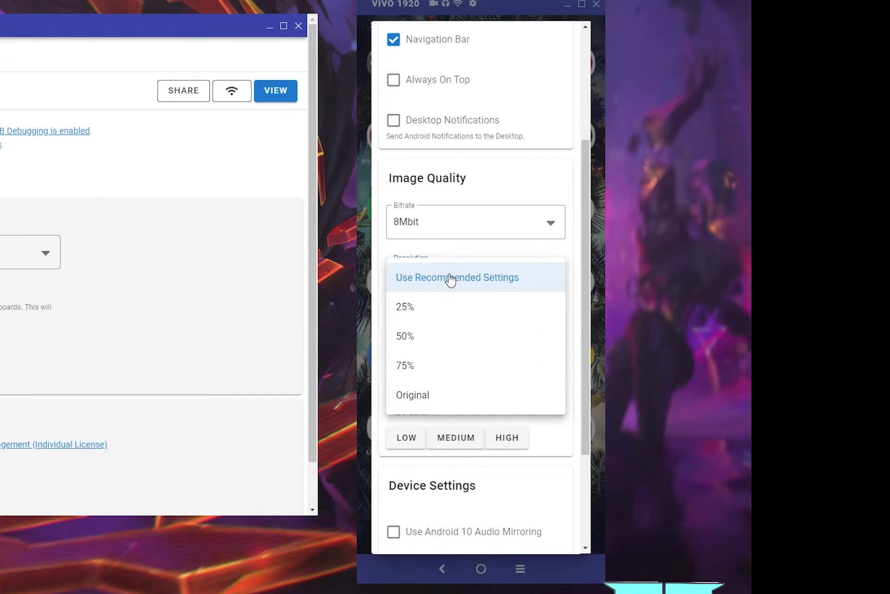
left_click(464, 238)
left_click(517, 163)
left_click(472, 333)
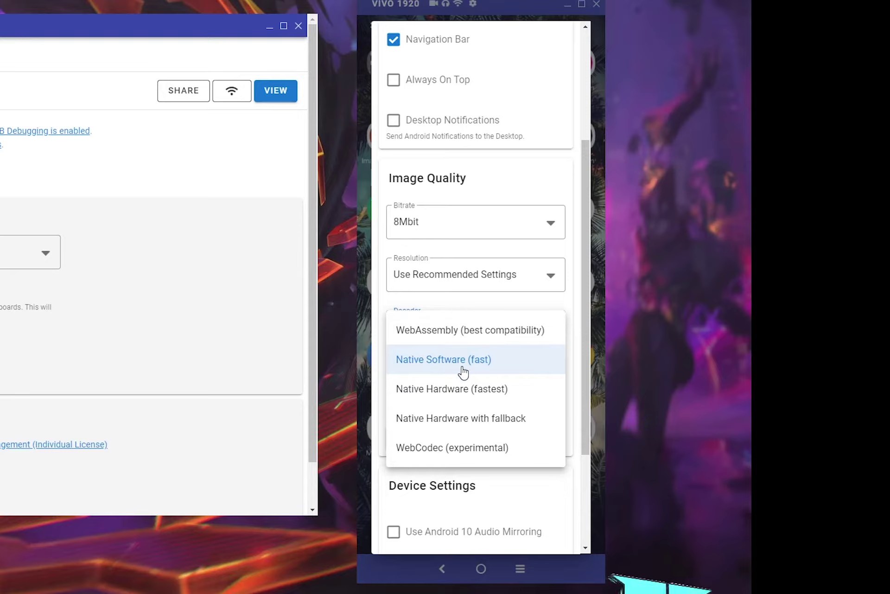
left_click(431, 255)
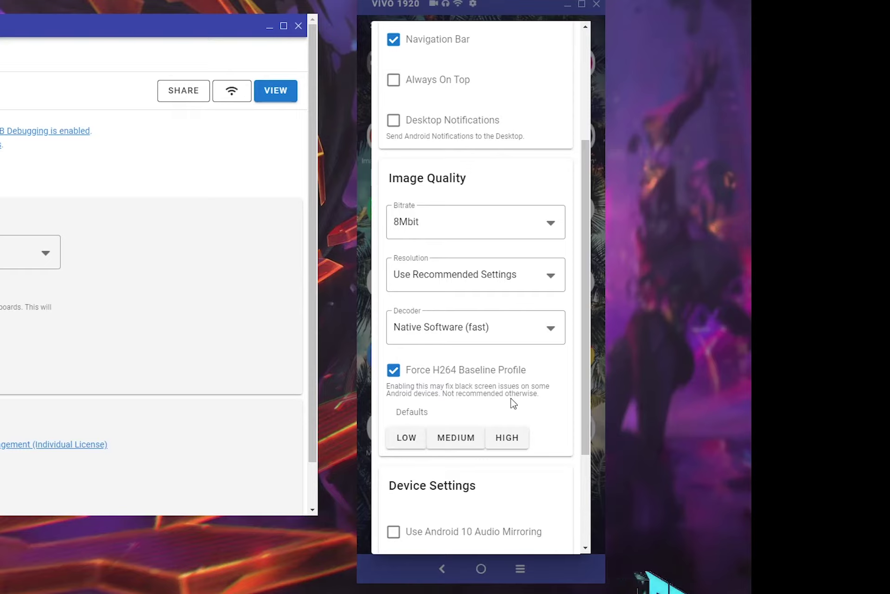
left_click(399, 439)
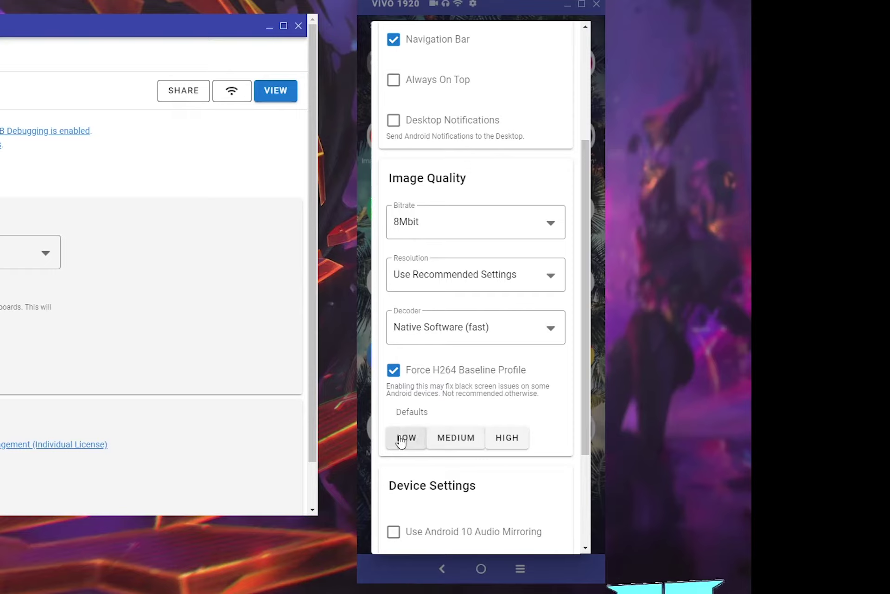
left_click(466, 447)
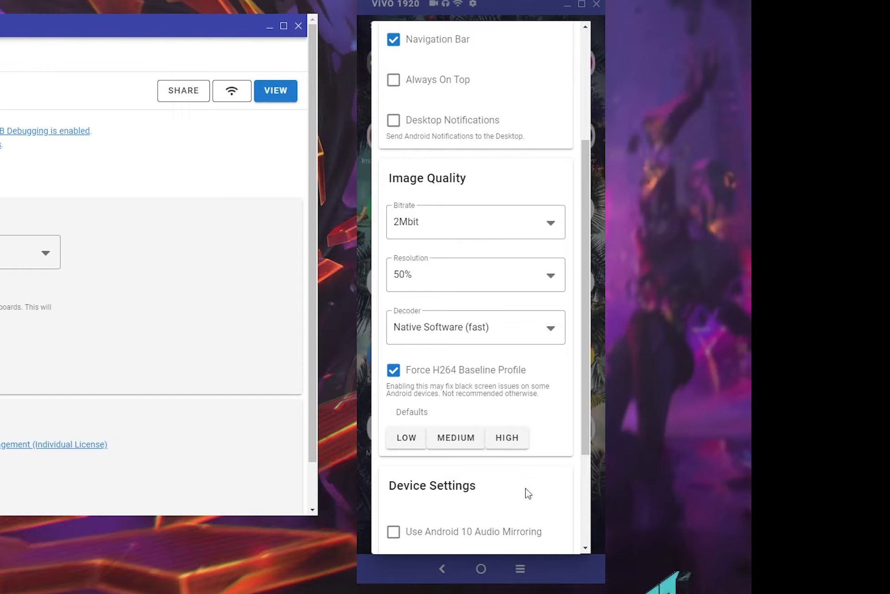
left_click(508, 433)
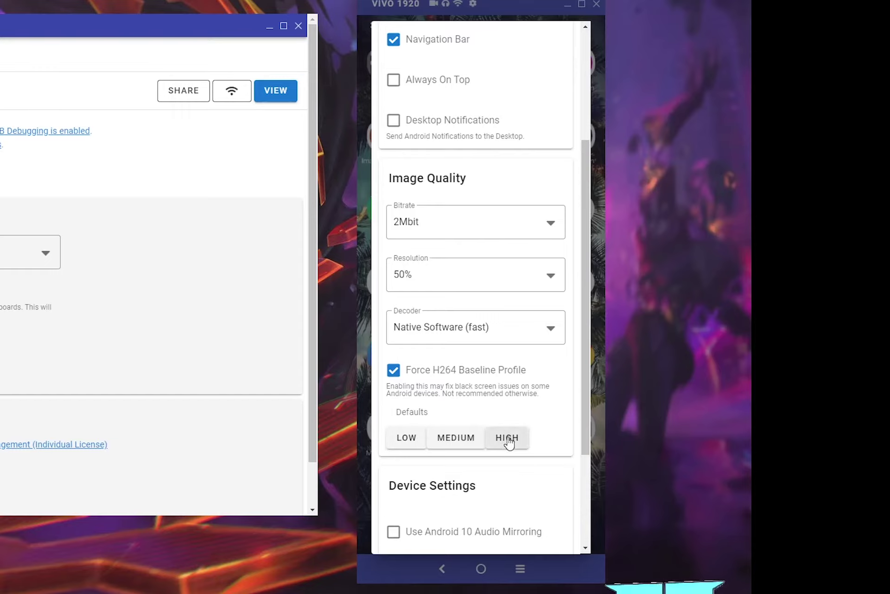
left_click(451, 277)
left_click(449, 291)
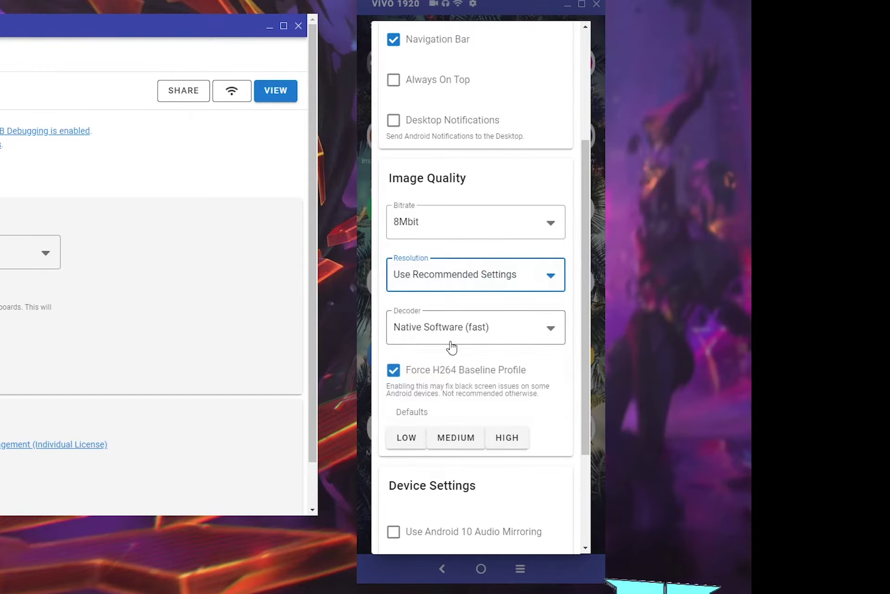
scroll(452, 385, "down", 5)
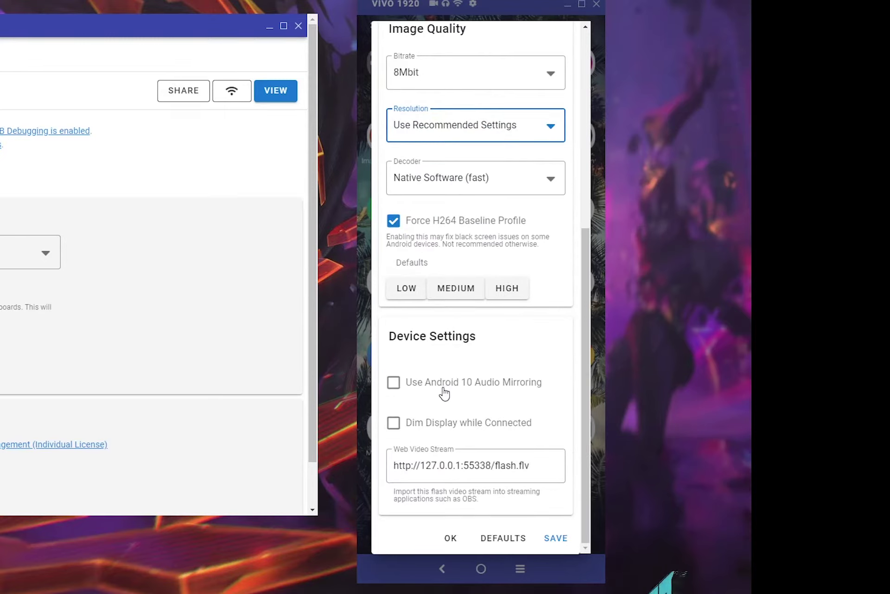
left_click(444, 392)
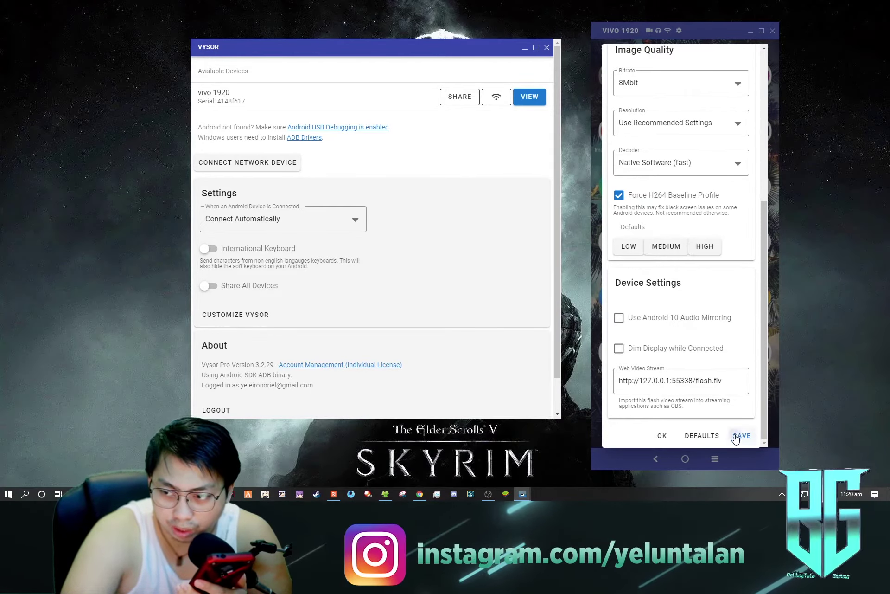
- Save the mirror settings, centre the vivo 1920 window and maximize it as Mobile Legends loads
left_click(741, 435)
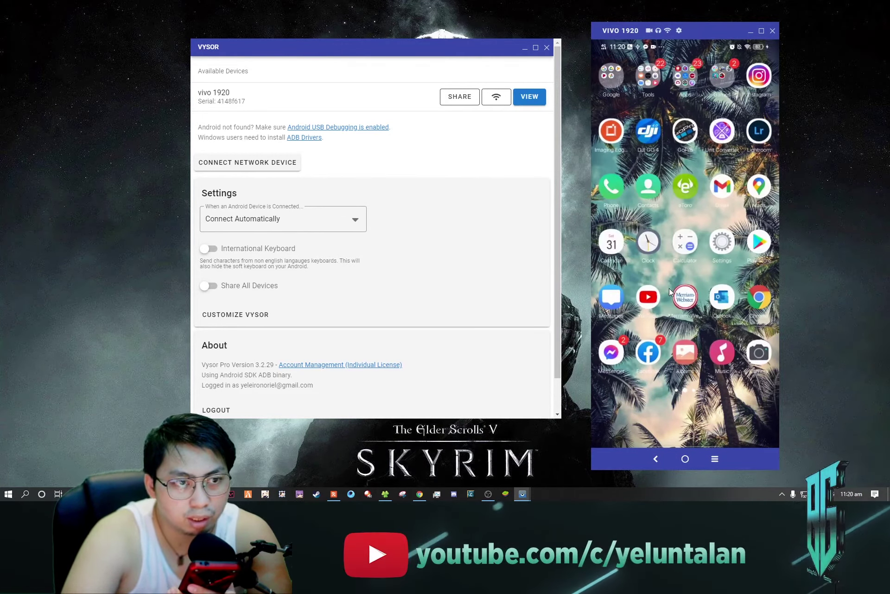
scroll(434, 255, "down", 1)
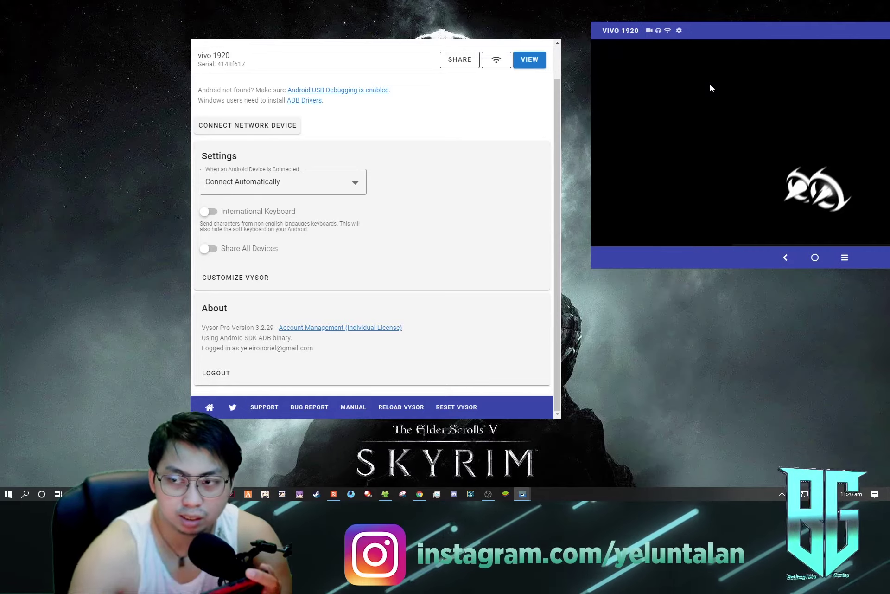
left_click_drag(708, 33, 339, 54)
double_click(350, 57)
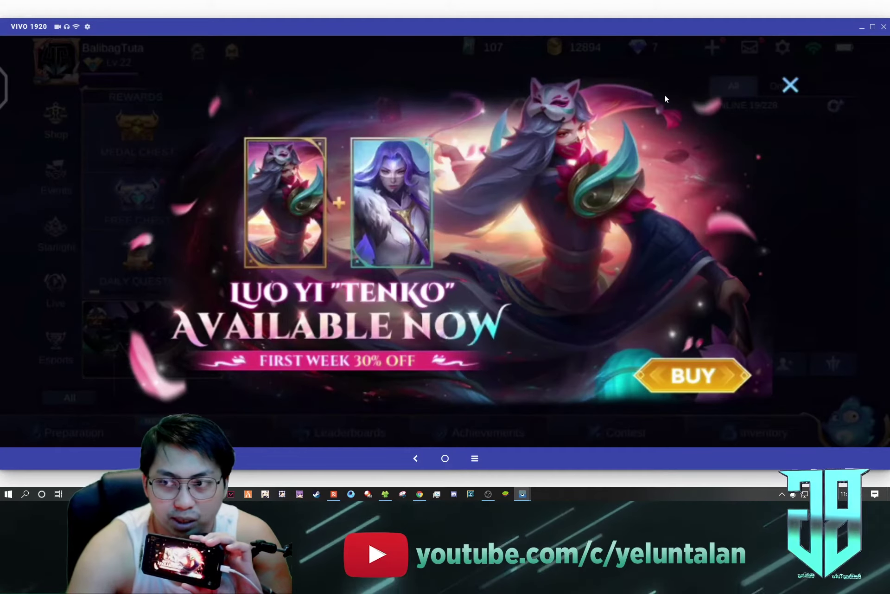
- Dismiss the three lobby promo popups and view the Ranking Pack and Fun with Friends event tasks
left_click(788, 86)
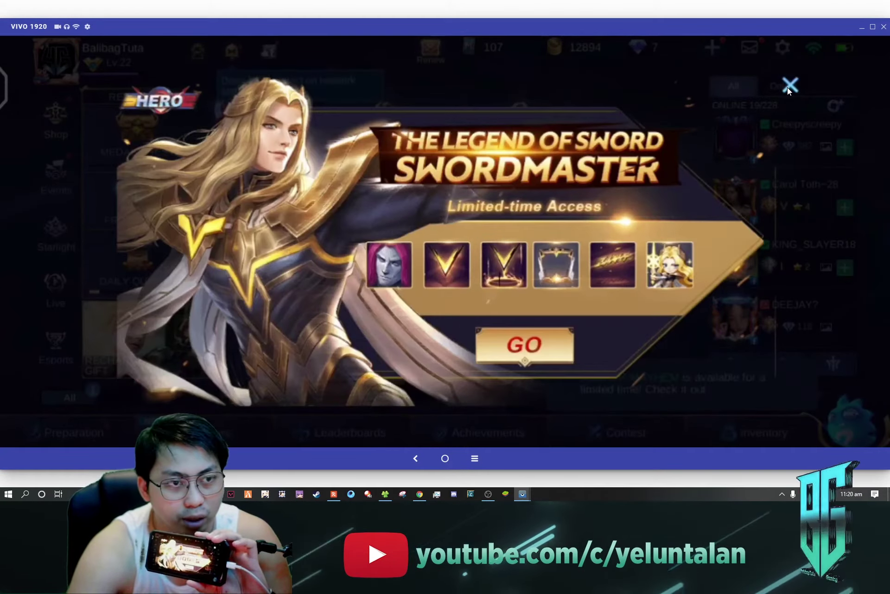
left_click(789, 86)
left_click(788, 91)
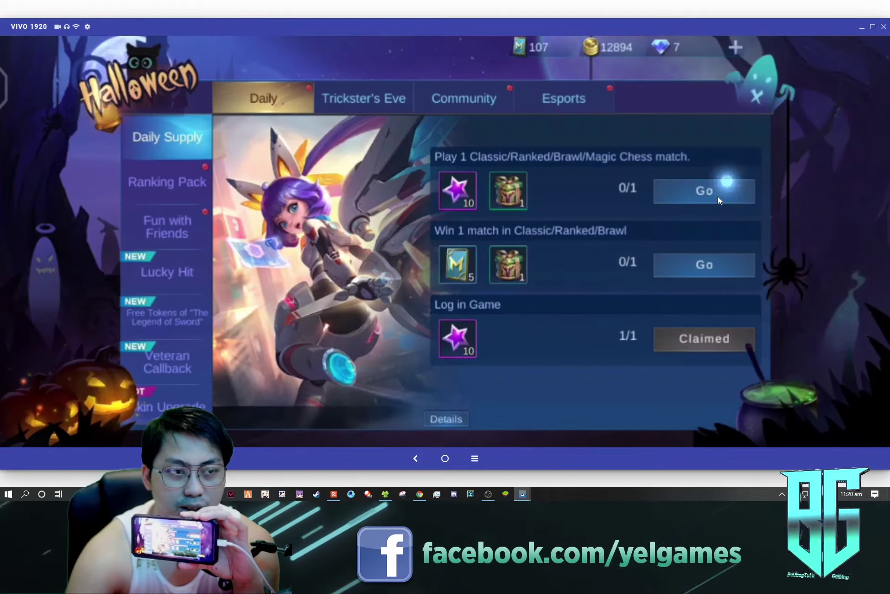
left_click(184, 201)
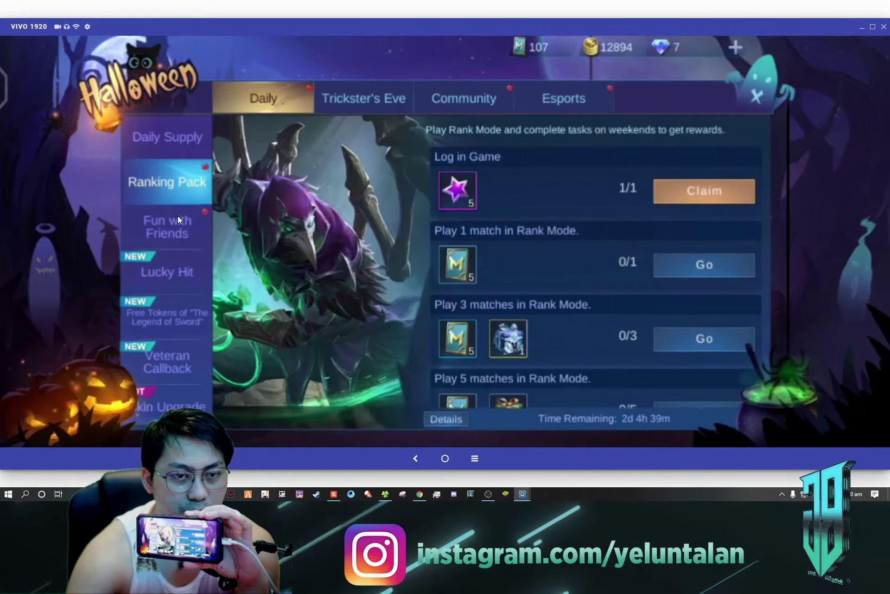
left_click(218, 232)
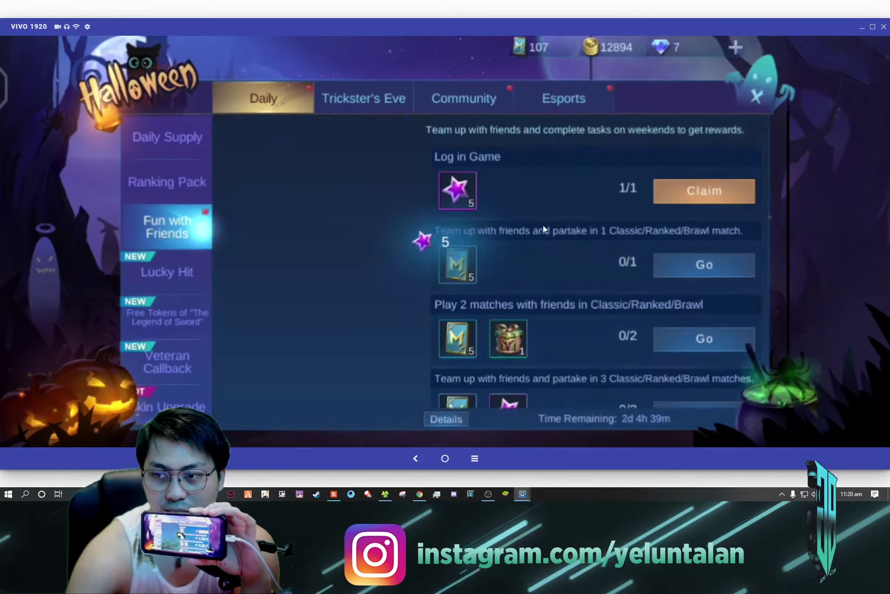
- Browse the Community pages (Network Optimization, Twitter Exclusive, Free Rewards), view Esports, then close events
left_click(499, 95)
left_click(151, 189)
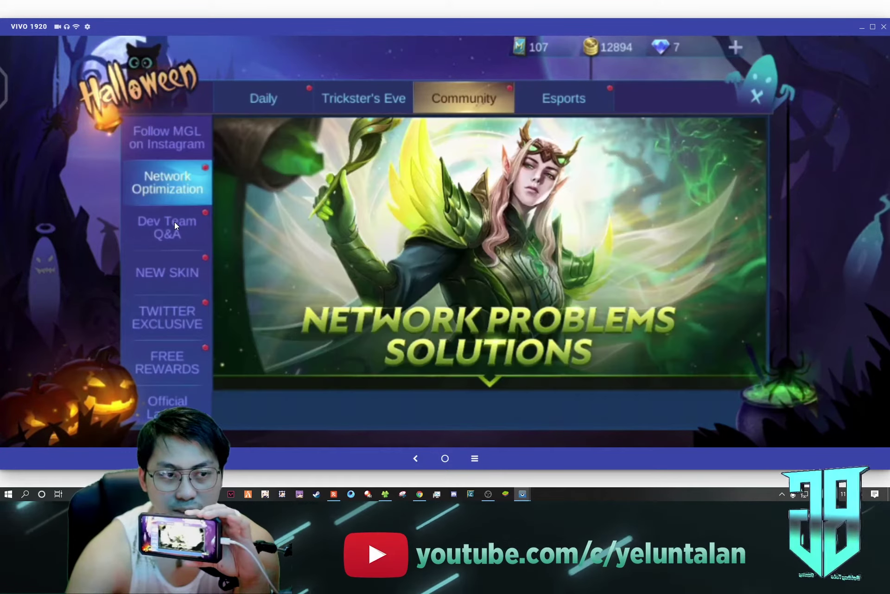
left_click(174, 222)
left_click(182, 289)
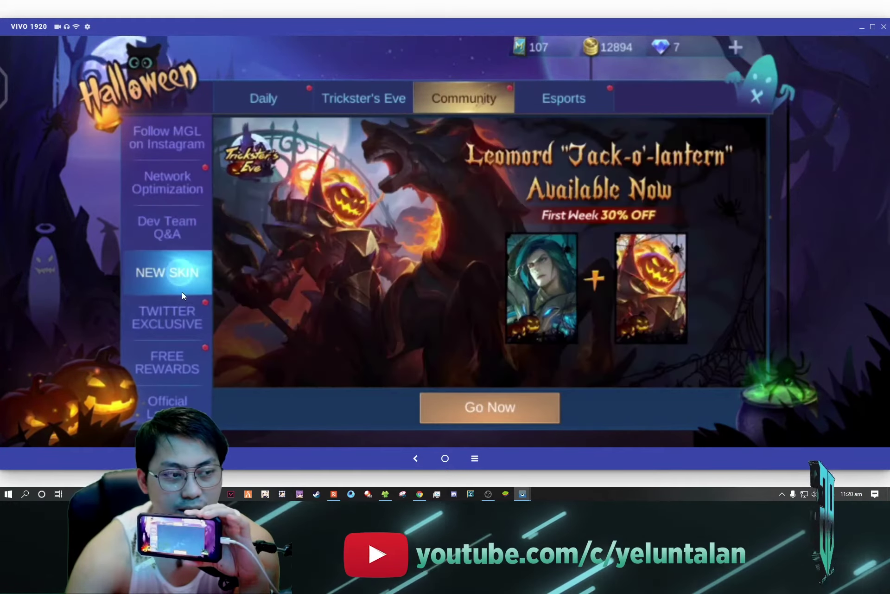
left_click(189, 320)
left_click(180, 358)
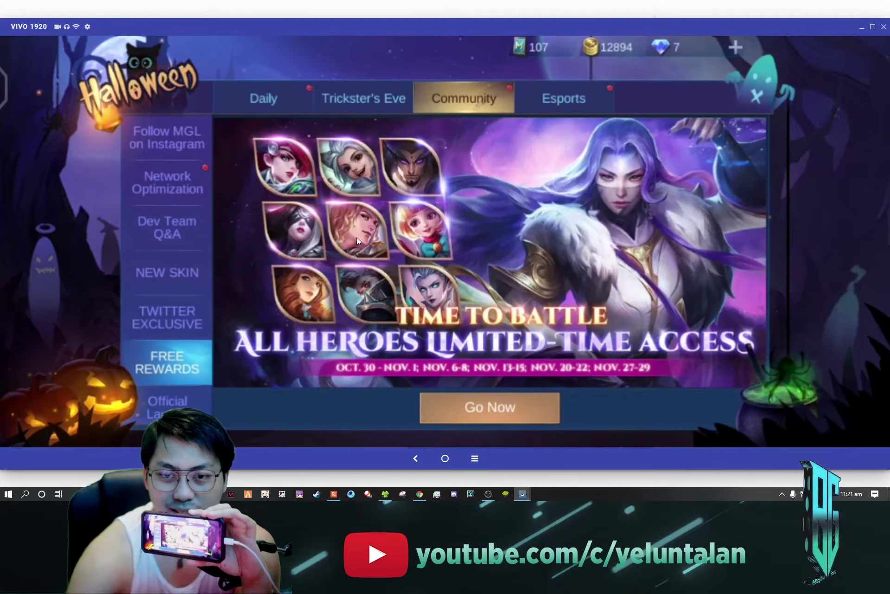
left_click(193, 171)
left_click(570, 101)
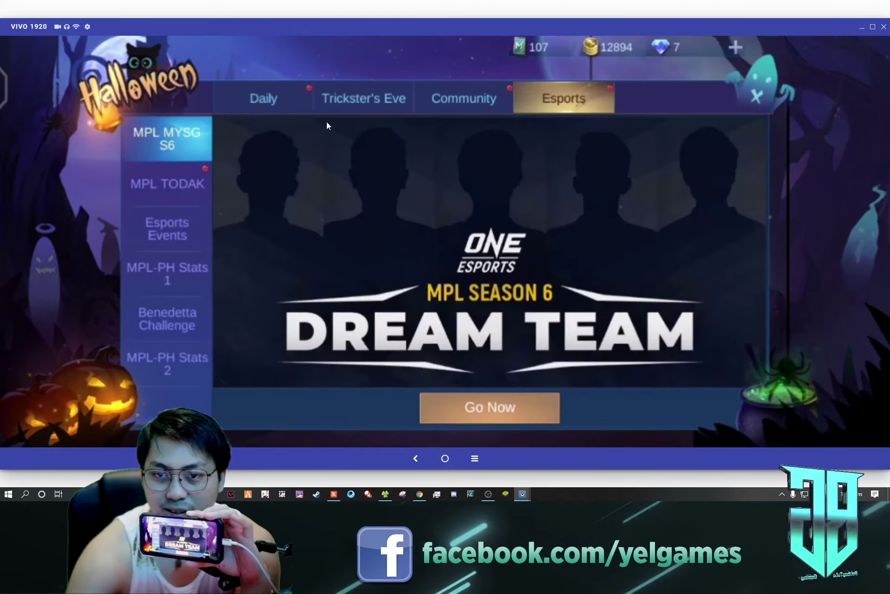
left_click(751, 98)
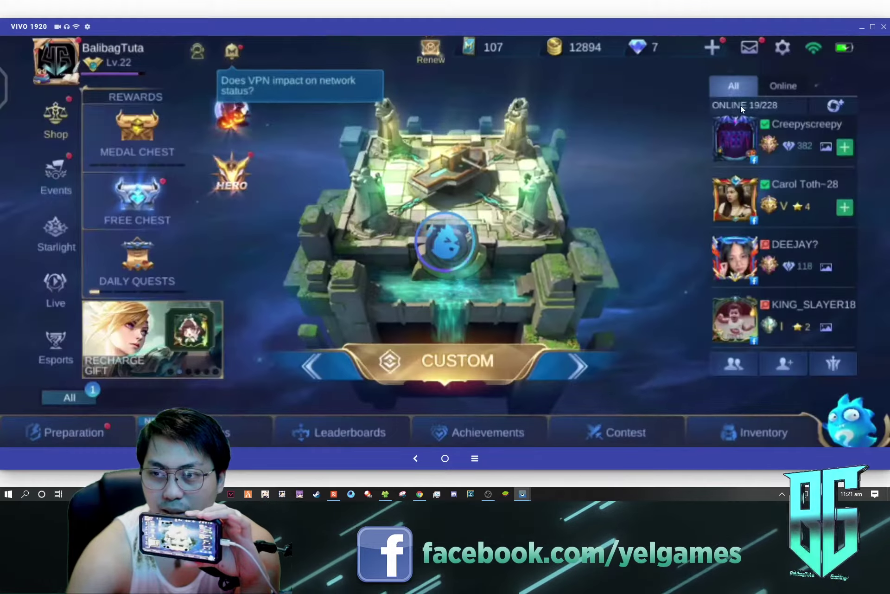
left_click(747, 75)
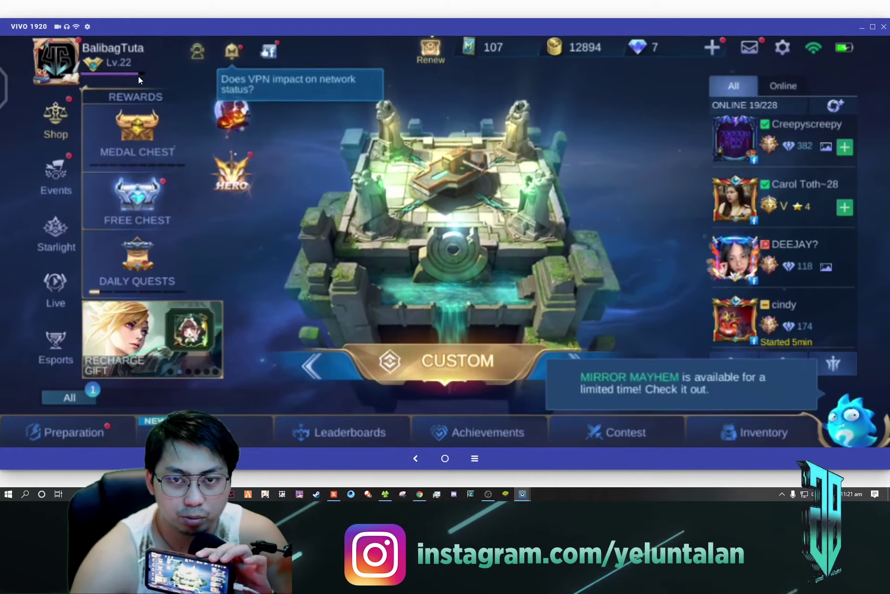
left_click(87, 27)
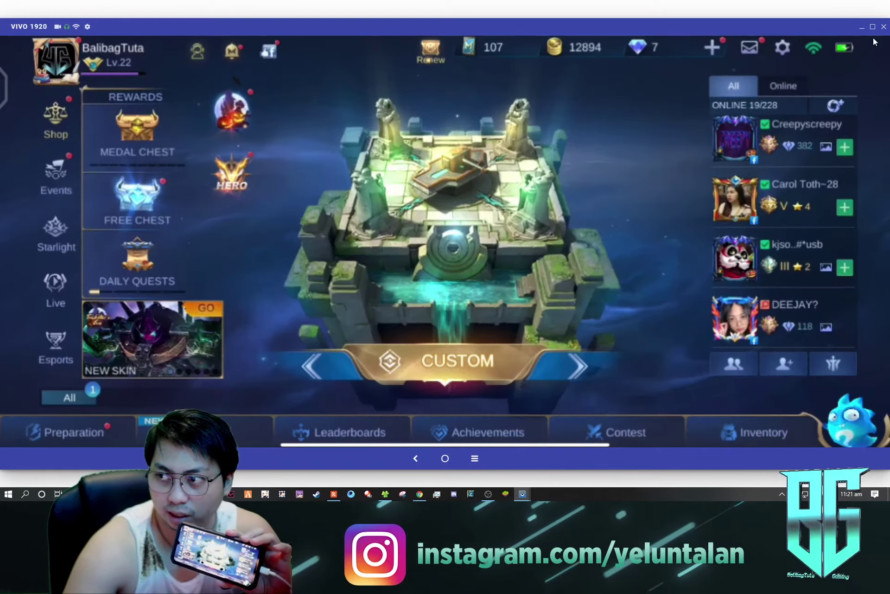
- Restore the mirror window, toggle audio, and enlarge and reposition the phone window
left_click(873, 27)
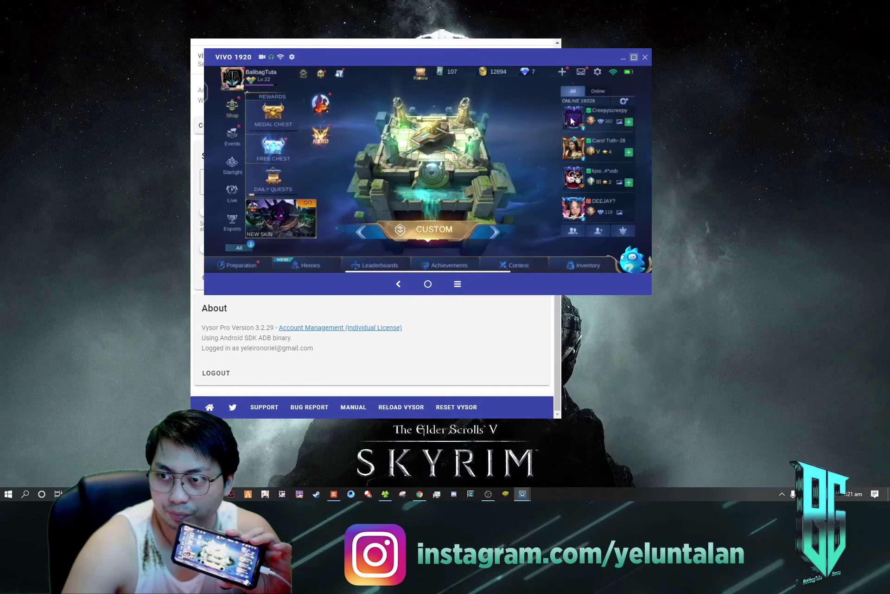
left_click(272, 58)
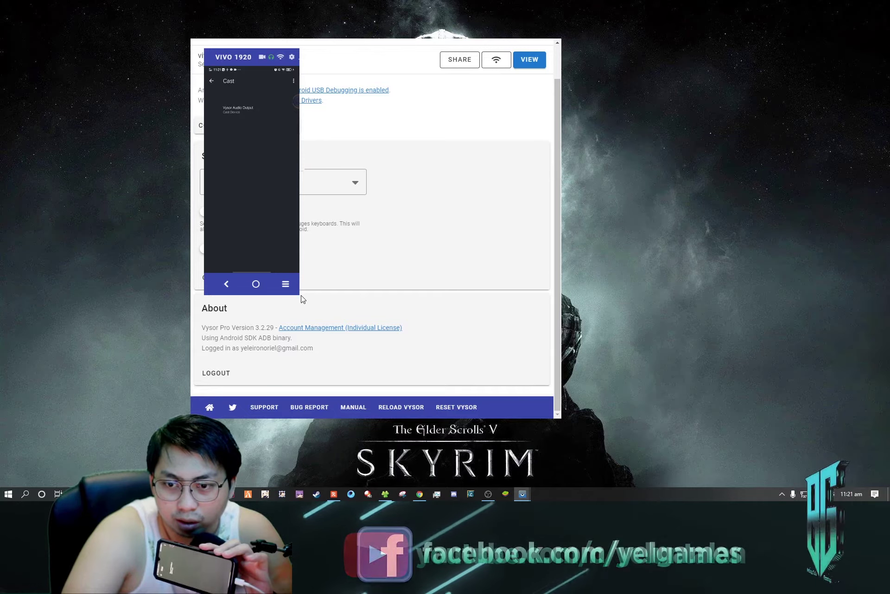
left_click_drag(300, 296, 673, 456)
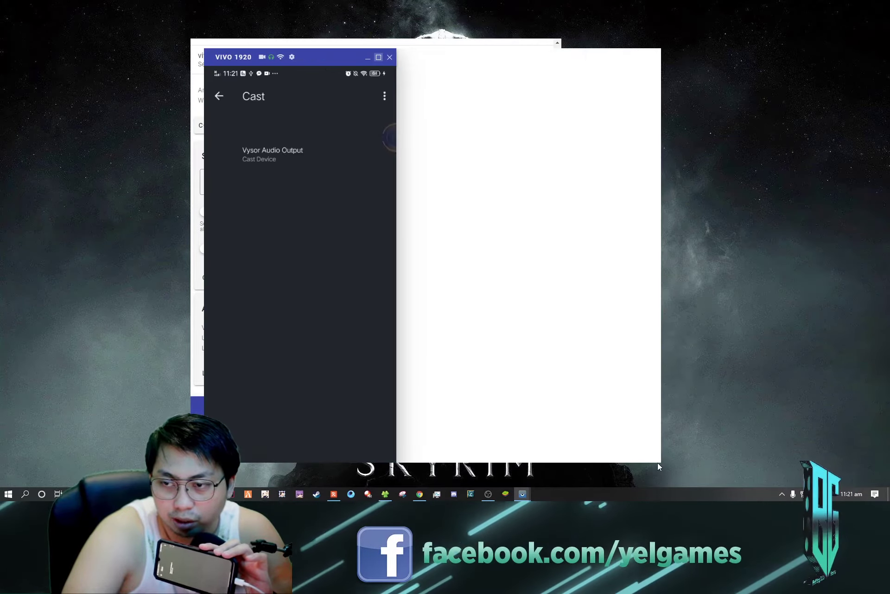
left_click_drag(306, 56, 310, 33)
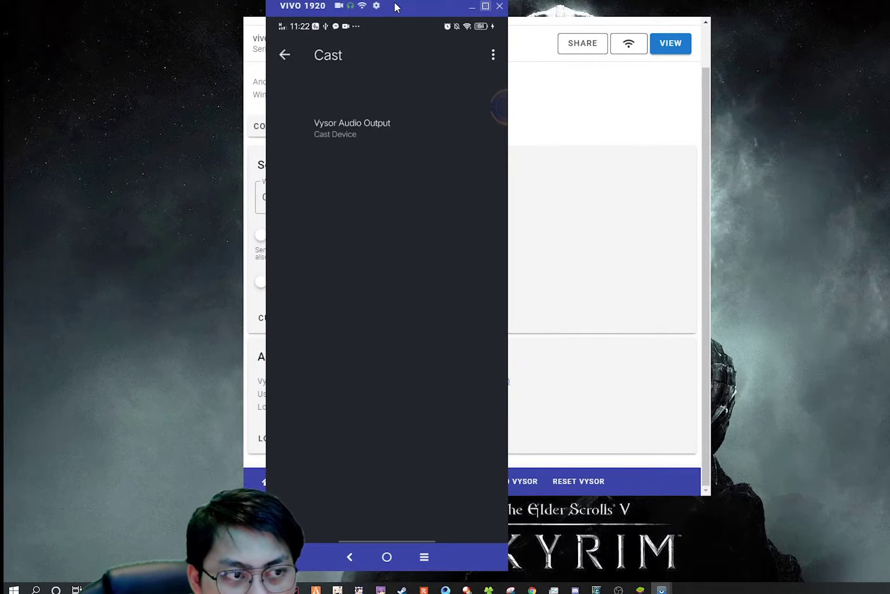
left_click_drag(396, 7, 468, 4)
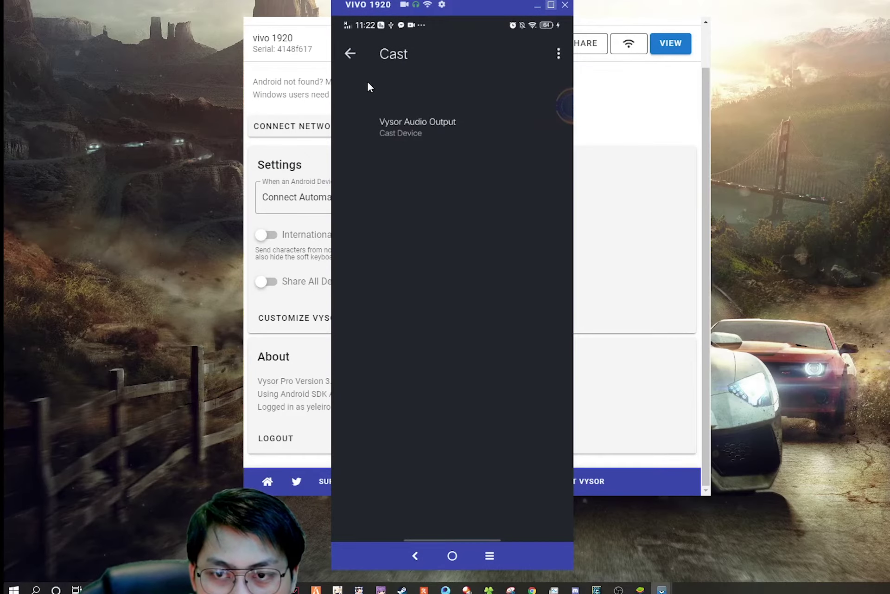
- Start audio casting to Vysor Audio Output, then open the phone's Games folder from the home screen
left_click(349, 54)
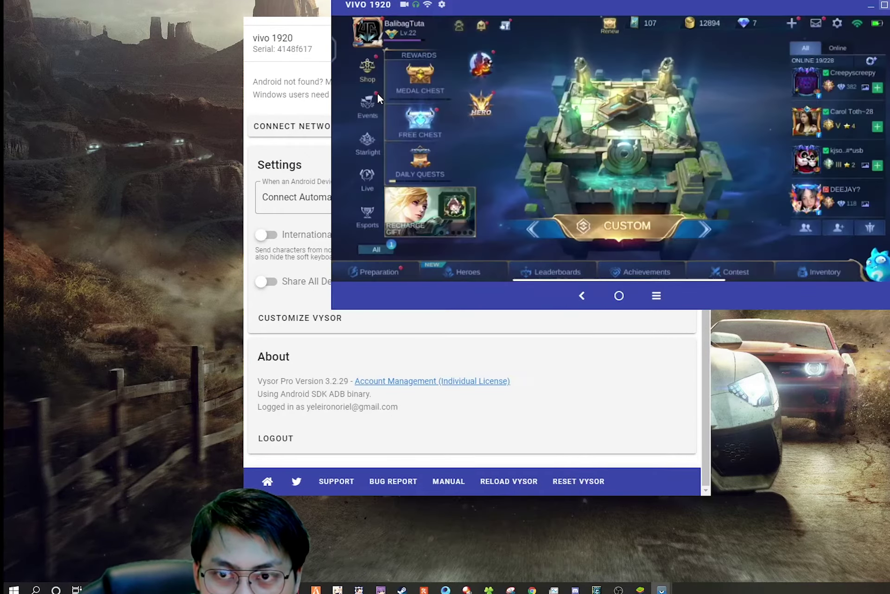
left_click(416, 7)
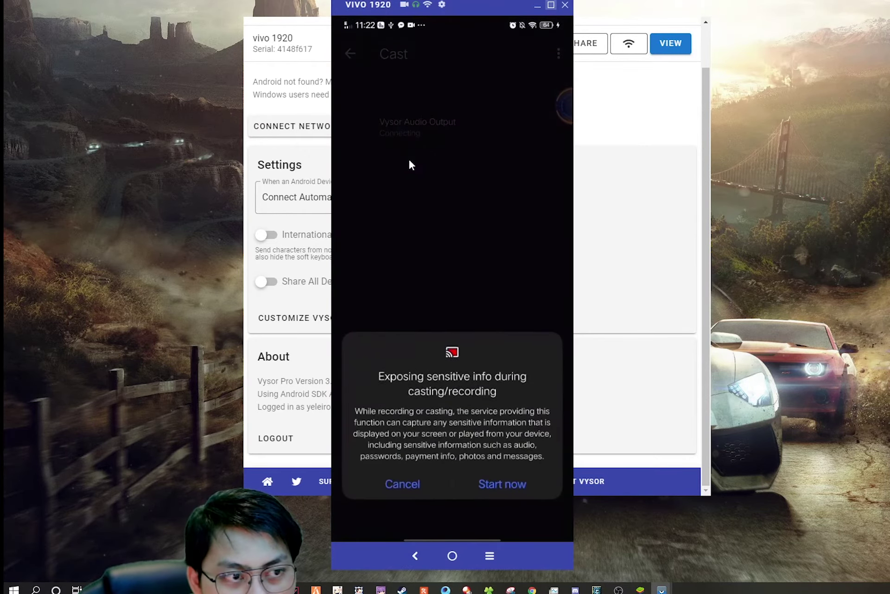
left_click(512, 486)
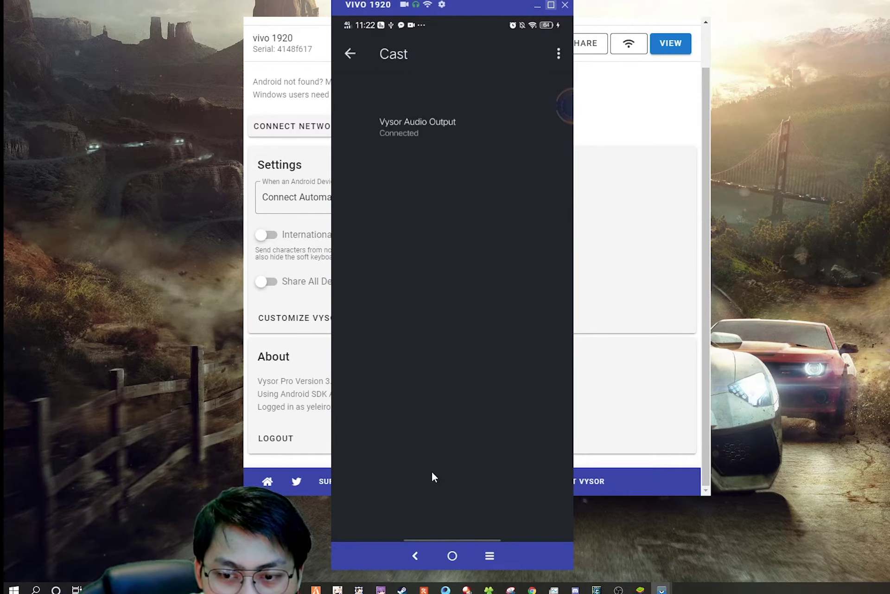
left_click_drag(447, 536, 464, 458)
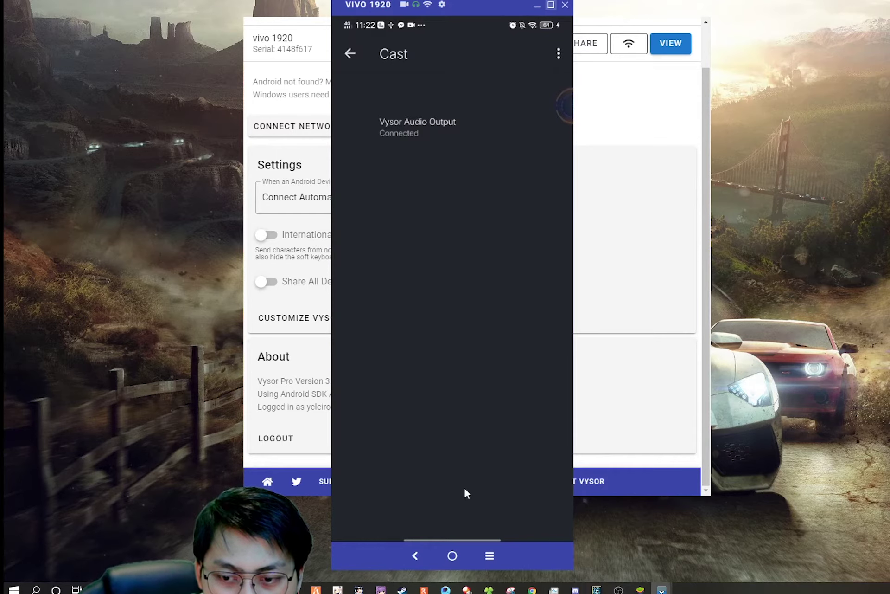
left_click(502, 79)
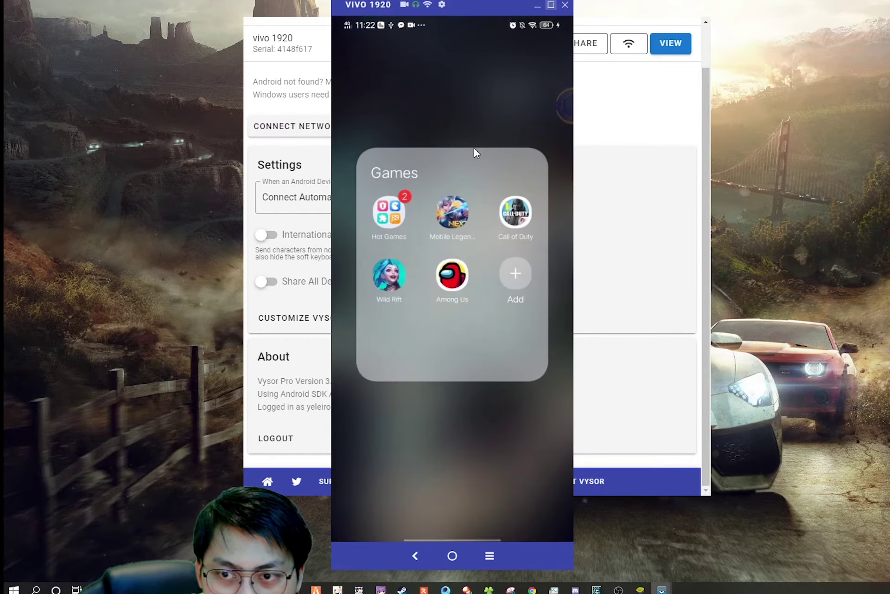
- Launch Mobile Legends from the phone's Games folder, then reposition the mirror window
left_click(456, 227)
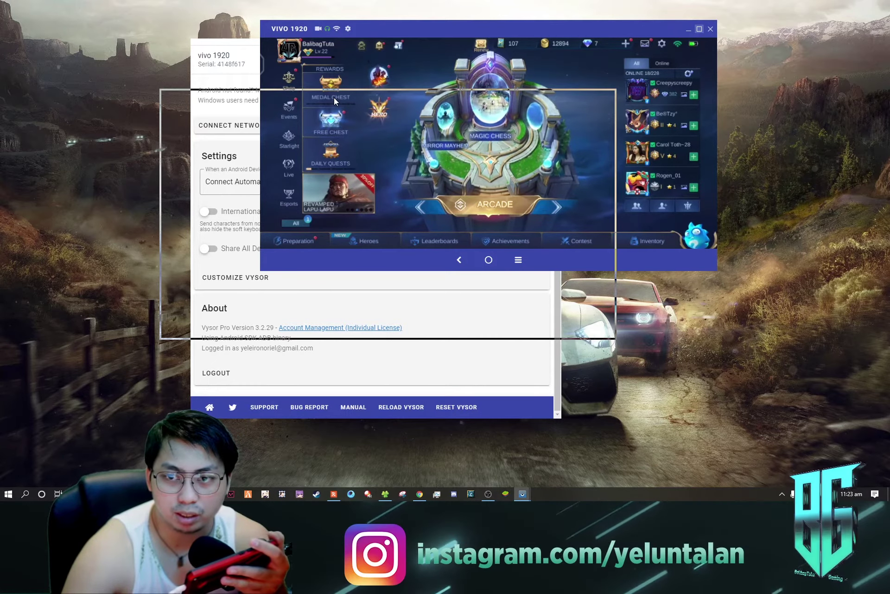
left_click_drag(335, 98, 334, 98)
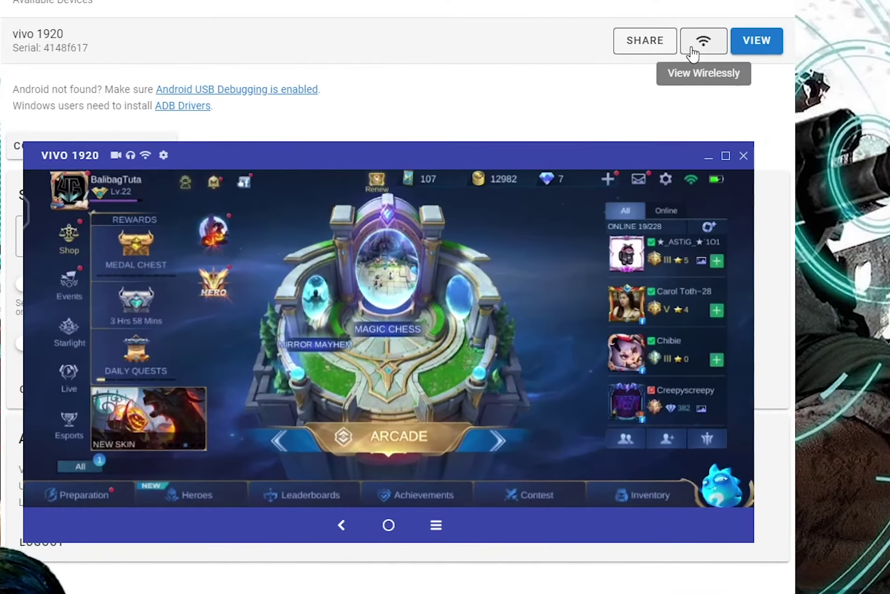
- Start wireless (Wi-Fi) viewing for the vivo 1920 device
left_click(691, 51)
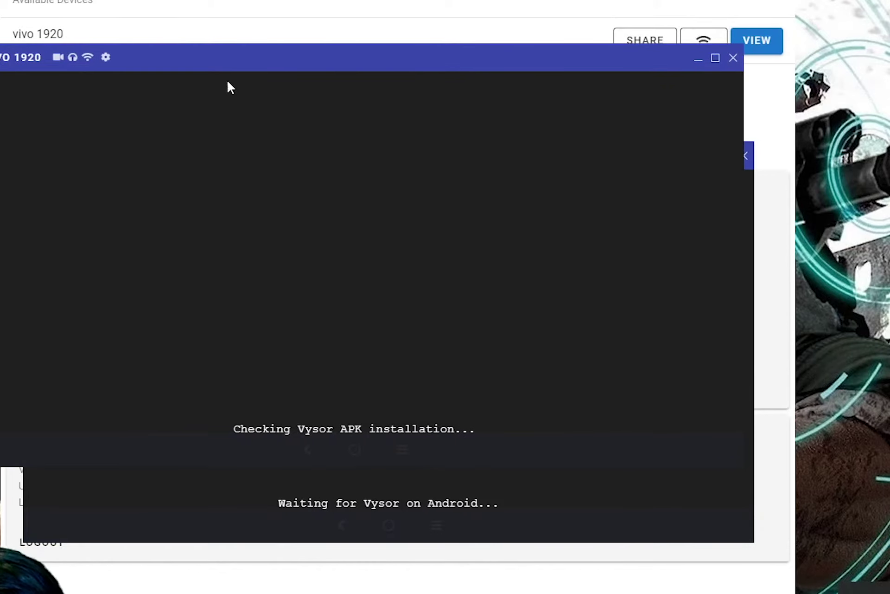
- Close the duplicate window's disconnection error, retry mirroring, and drag the working mirror lower
left_click_drag(206, 49, 84, 1)
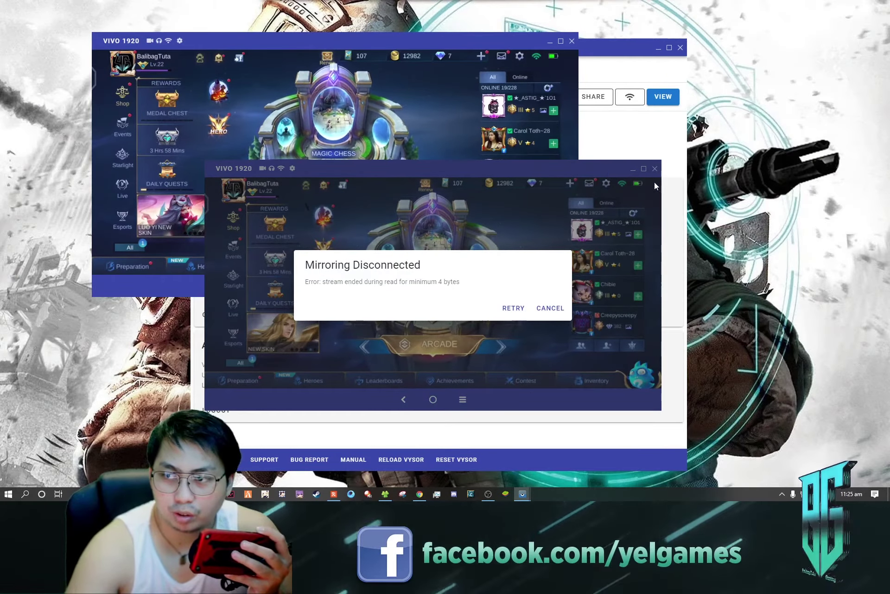
left_click(552, 307)
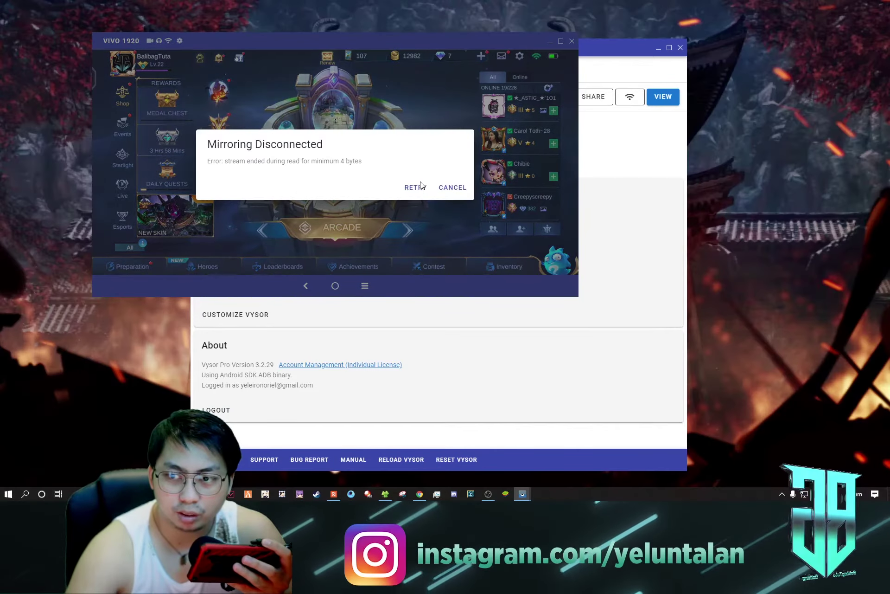
left_click(416, 187)
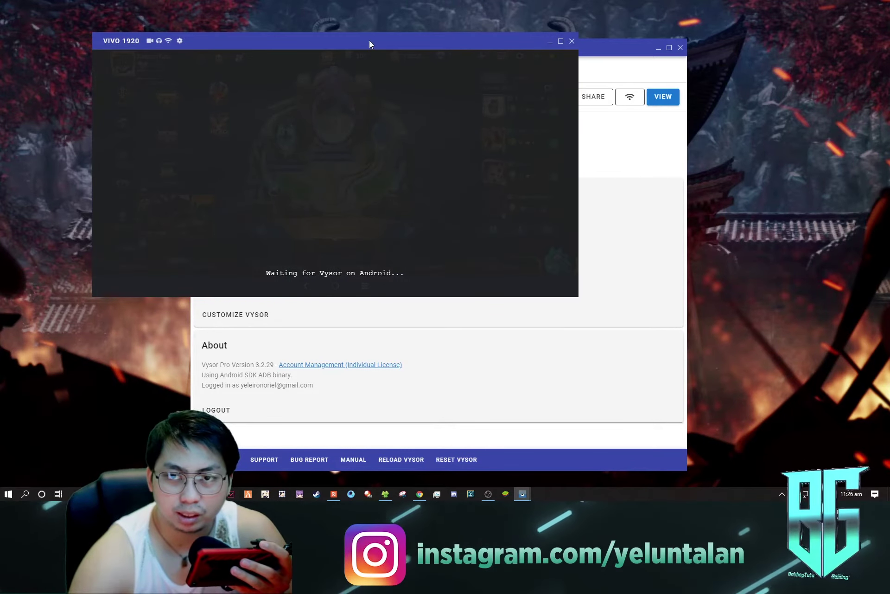
left_click_drag(354, 51, 453, 148)
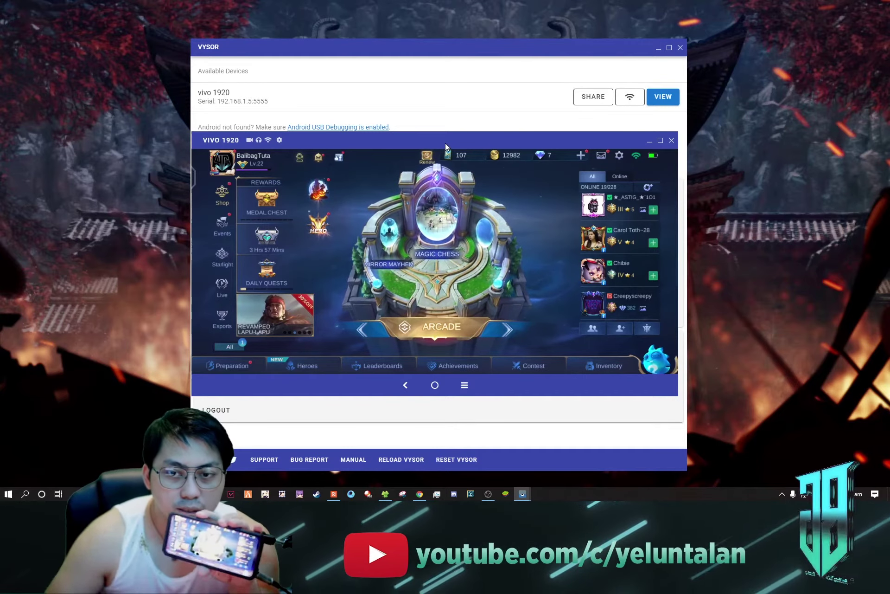
- Turn on audio casting, grant the phone's capture permission, and move the mirror down
left_click(259, 140)
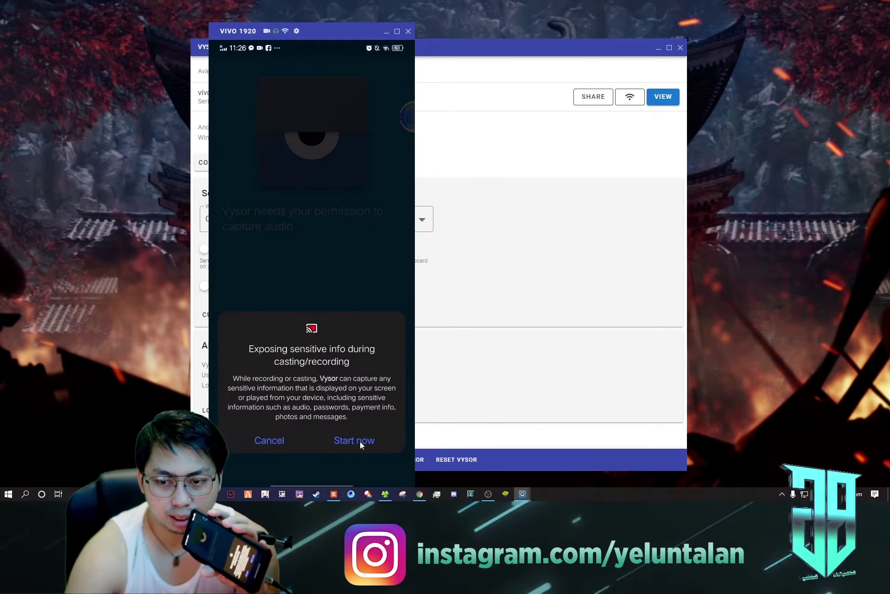
left_click(360, 440)
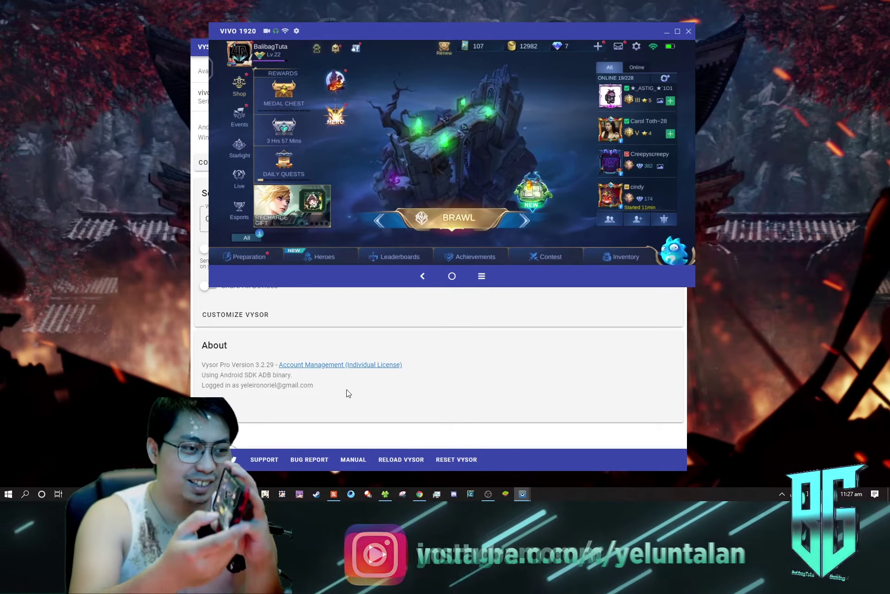
left_click_drag(381, 35, 361, 200)
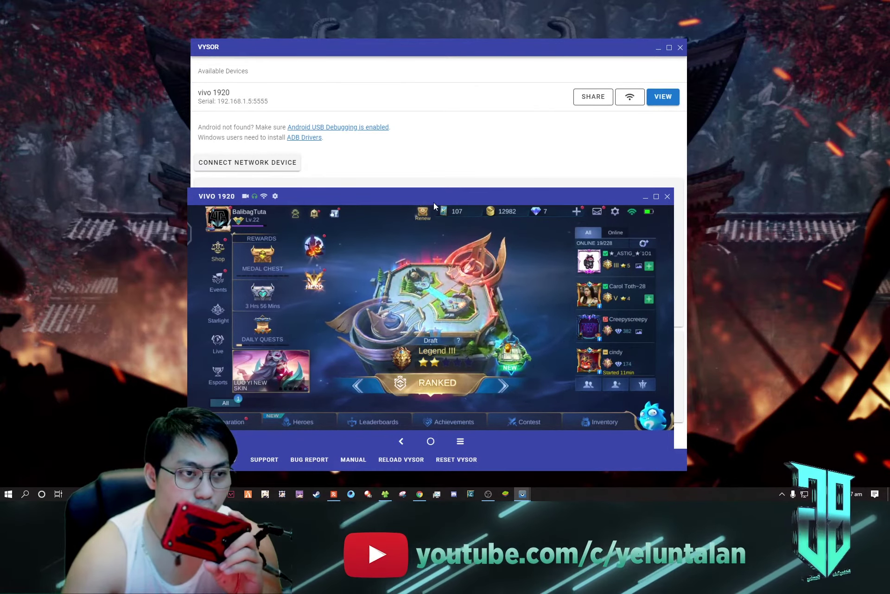
- Check the Windows speaker volume, then maximize the mirror window while the match loads
left_click(817, 494)
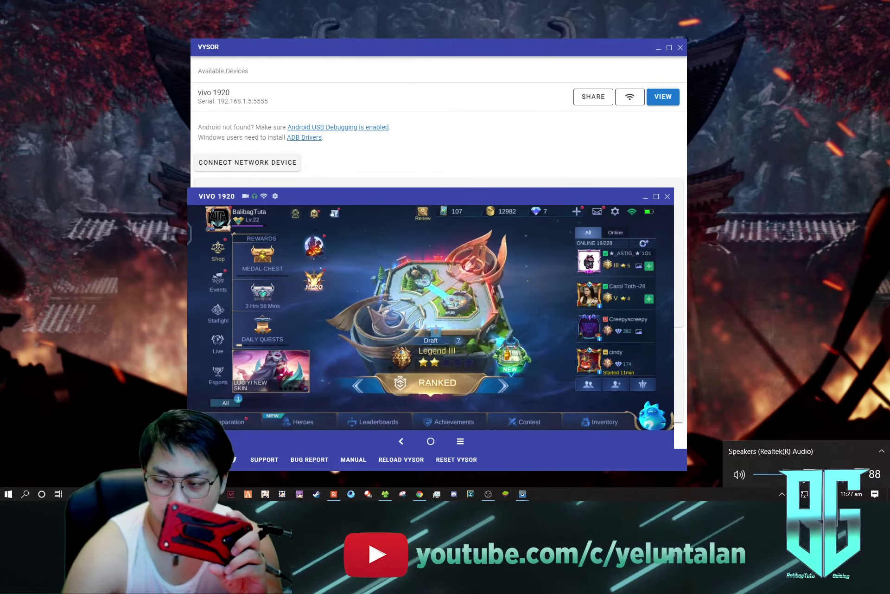
left_click(720, 496)
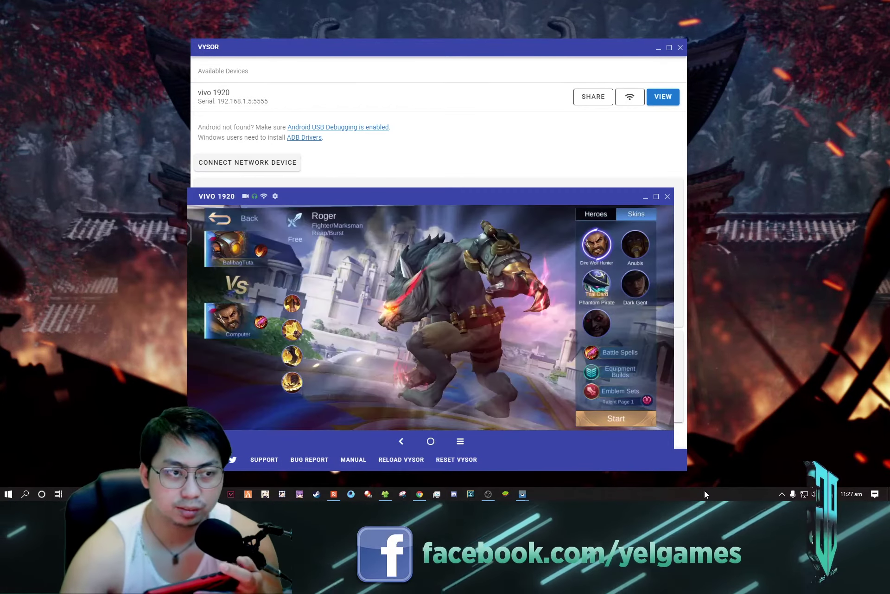
left_click(657, 196)
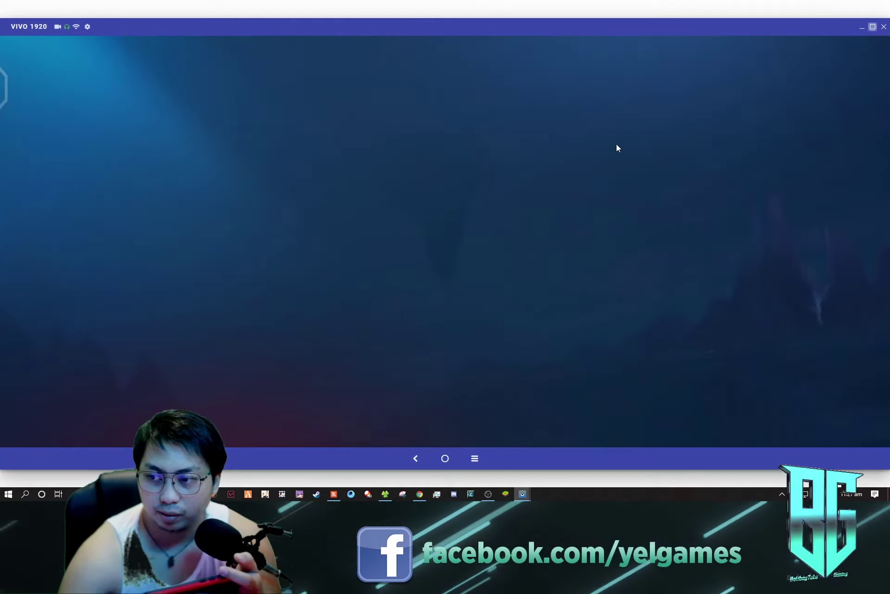